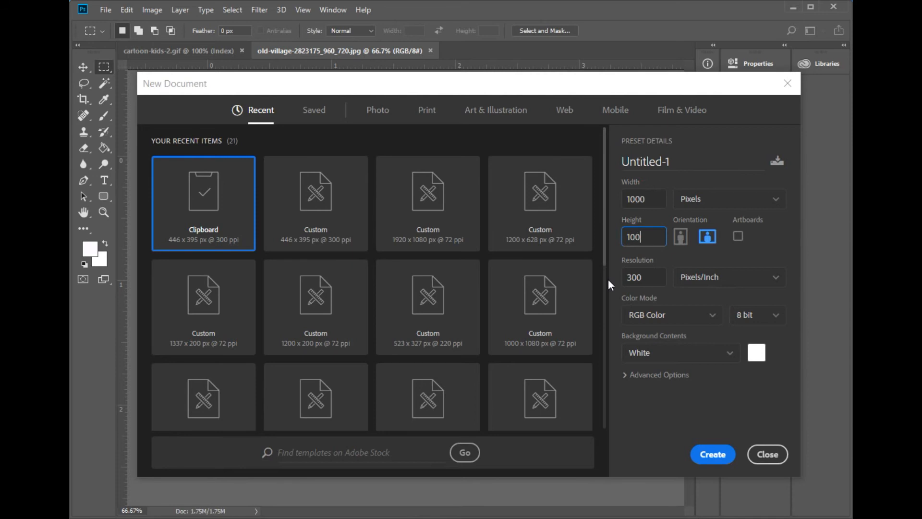
- Set the resolution to 200 pixels/inch and create the 1000 × 1000 pixel document
left_click(652, 276)
type("200")
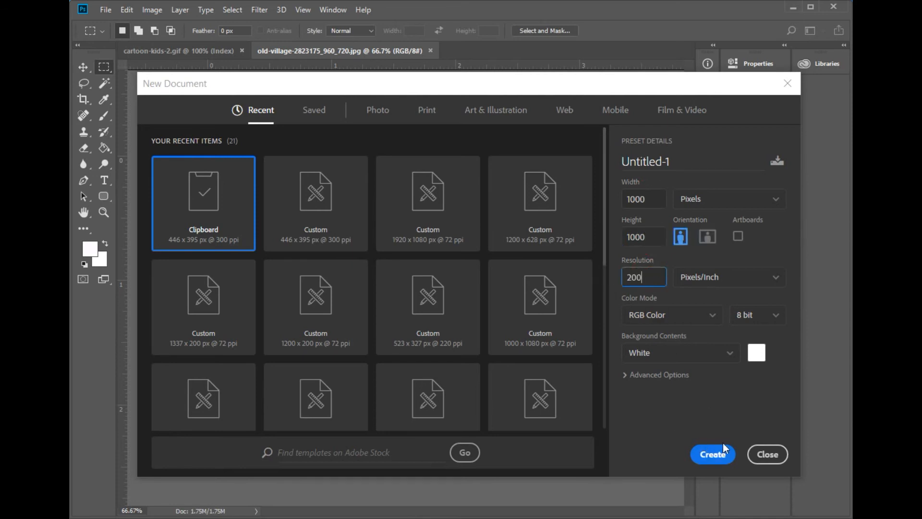
left_click(713, 454)
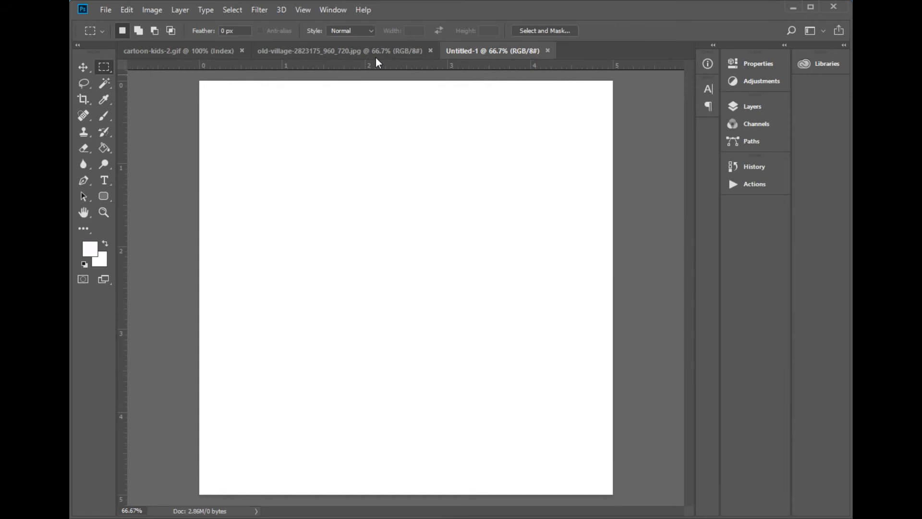
- Switch to the old-village photo and activate the Rectangular Marquee tool, leaving its style at Normal
left_click(383, 51)
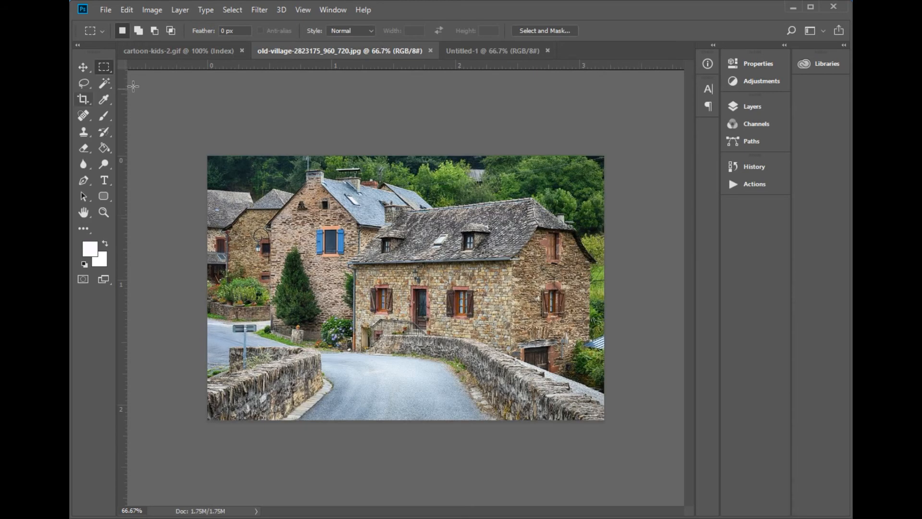
left_click(105, 66)
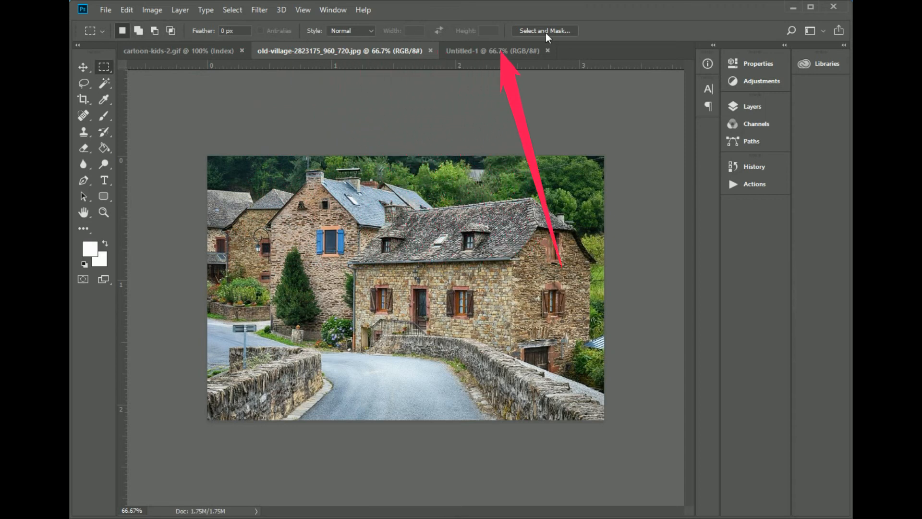
left_click(238, 31)
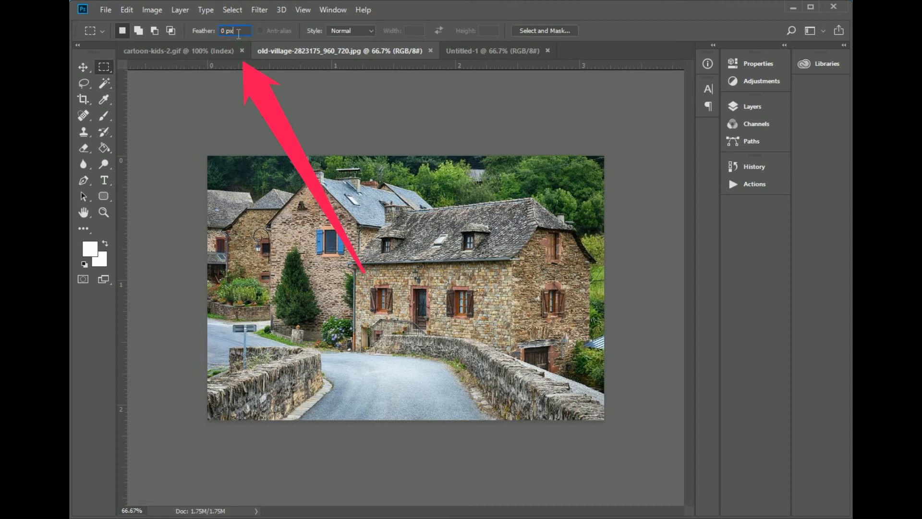
left_click(371, 31)
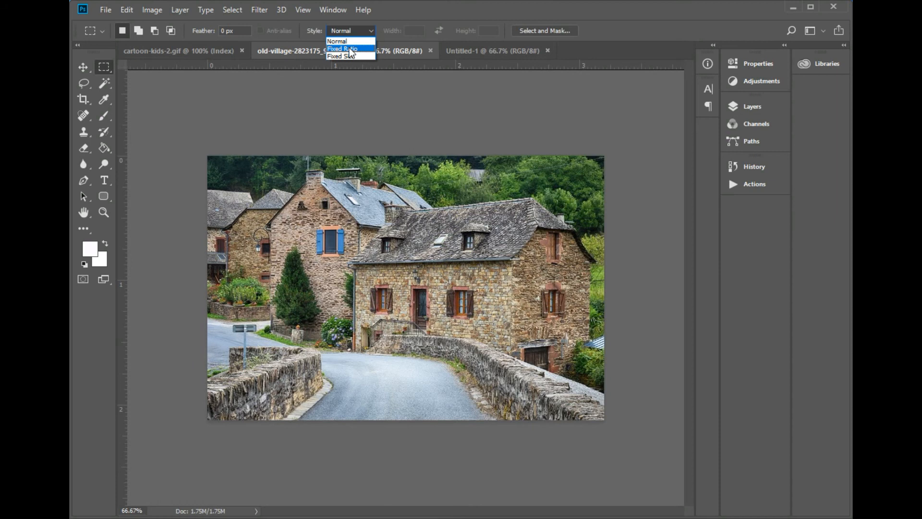
left_click(267, 105)
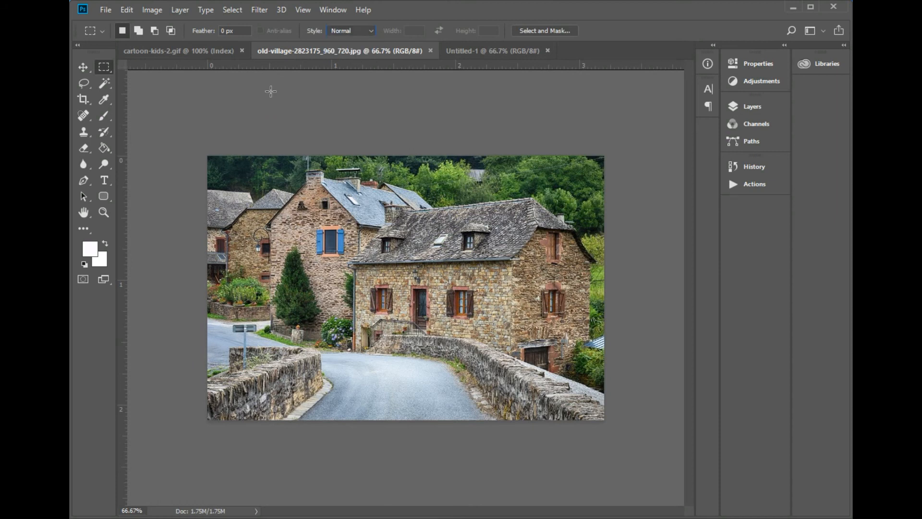
- Select a rectangular area around the gabled house with 0 px feather and copy it into Untitled-1
left_click(235, 30)
type("0")
key("Return")
left_click_drag(261, 172, 434, 321)
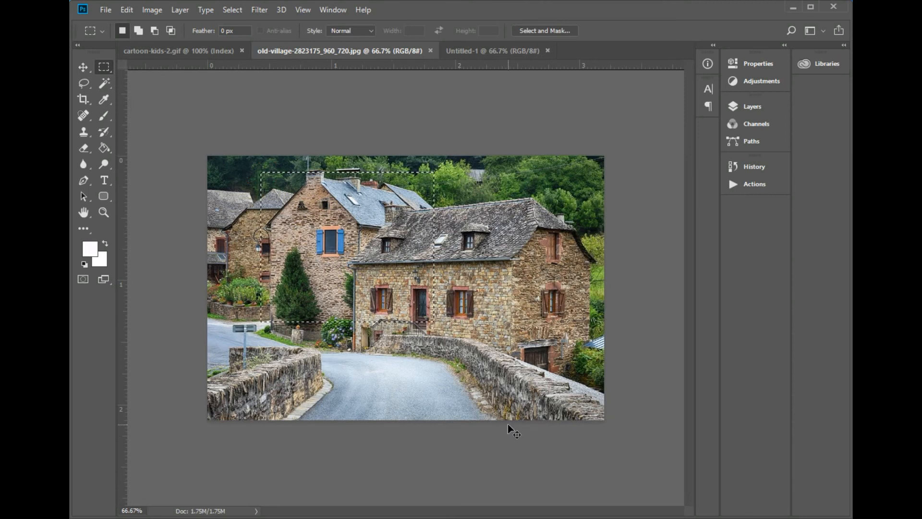
left_click(475, 50)
key("ctrl+v")
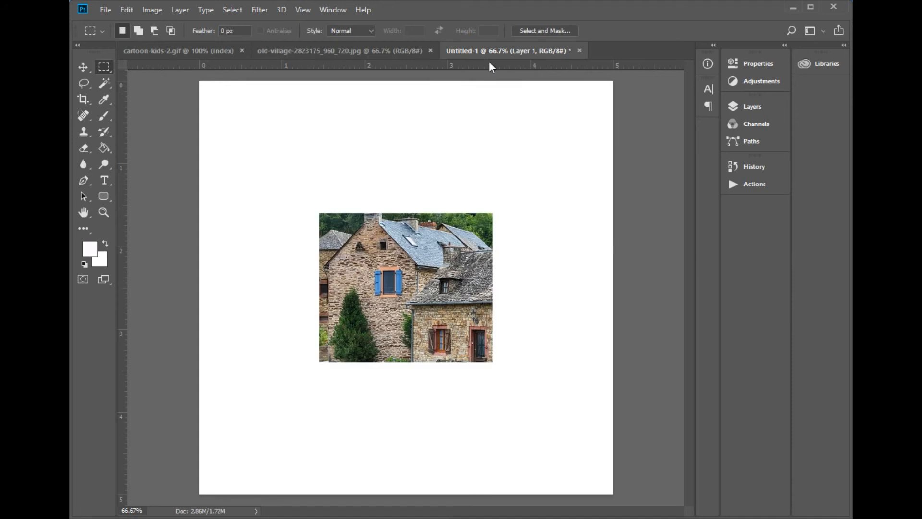
- Examine the edges of the pasted house section in Untitled-1 at 300% magnification
key("ctrl+plus")
key("ctrl+plus")
key("ctrl+plus")
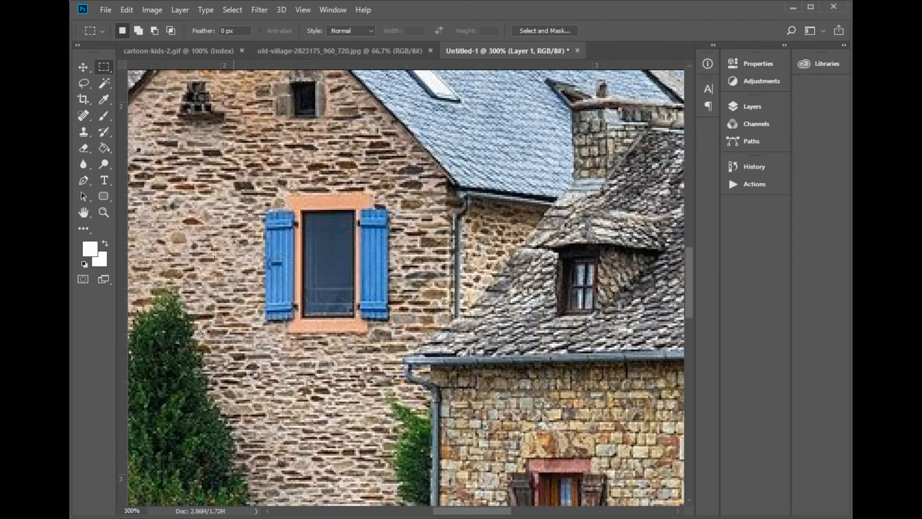
left_click_drag(210, 251, 564, 262)
left_click_drag(535, 156, 449, 418)
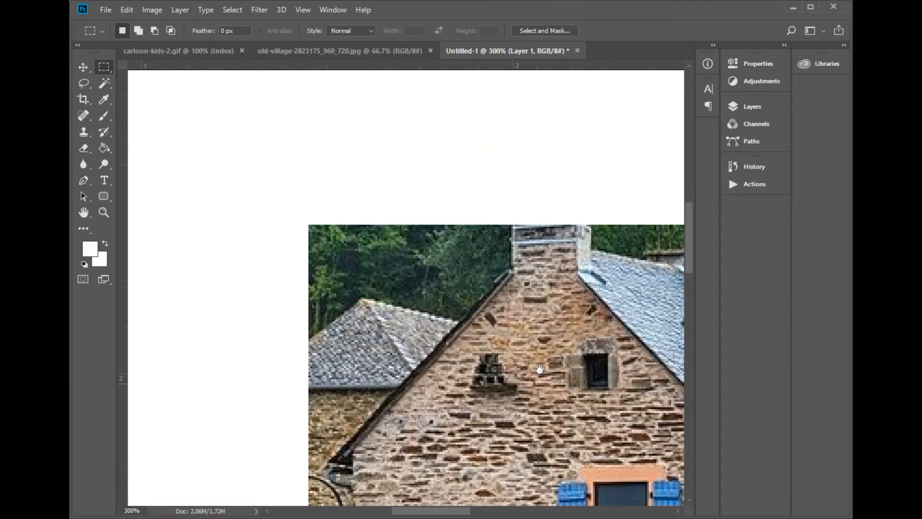
left_click_drag(539, 368, 132, 331)
left_click_drag(566, 323, 515, 265)
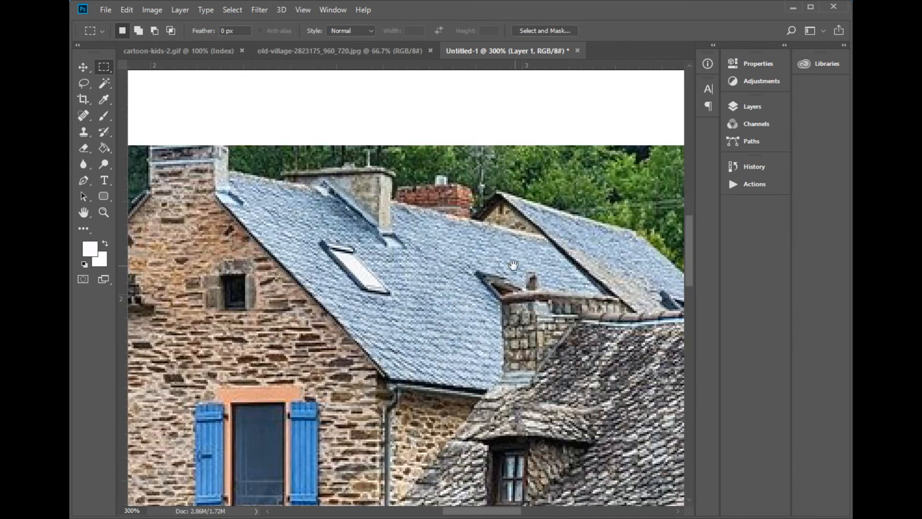
- In the old-village photo, replace the selection with a rectangle around the gabled house using 15 px feather
left_click(380, 52)
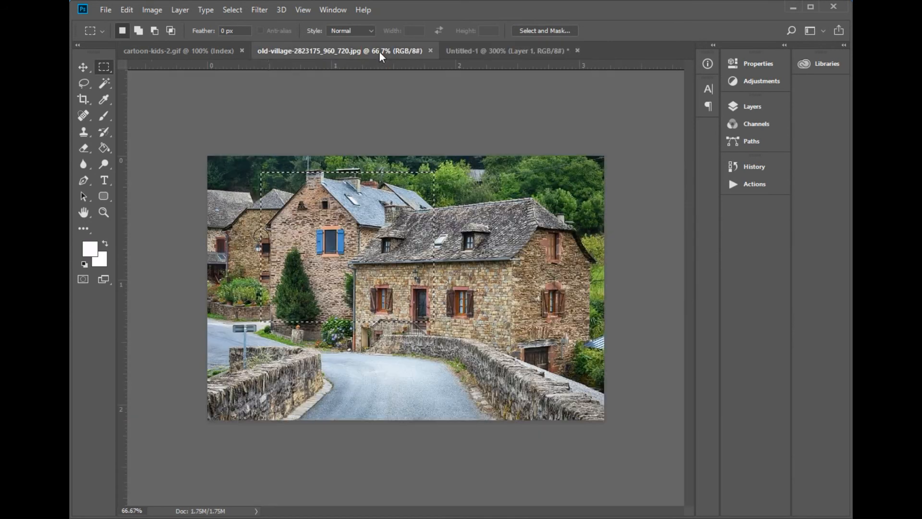
left_click(268, 104)
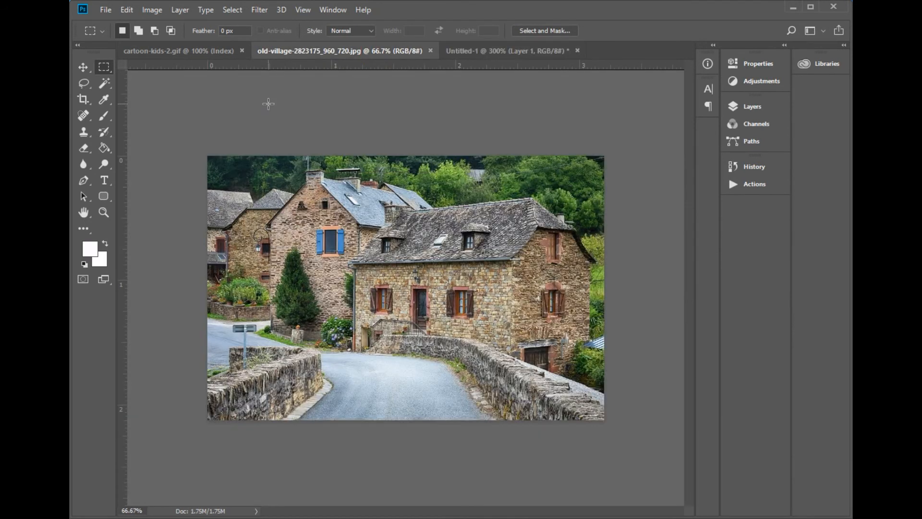
left_click(241, 30)
type("15")
key("Return")
left_click_drag(274, 176, 449, 325)
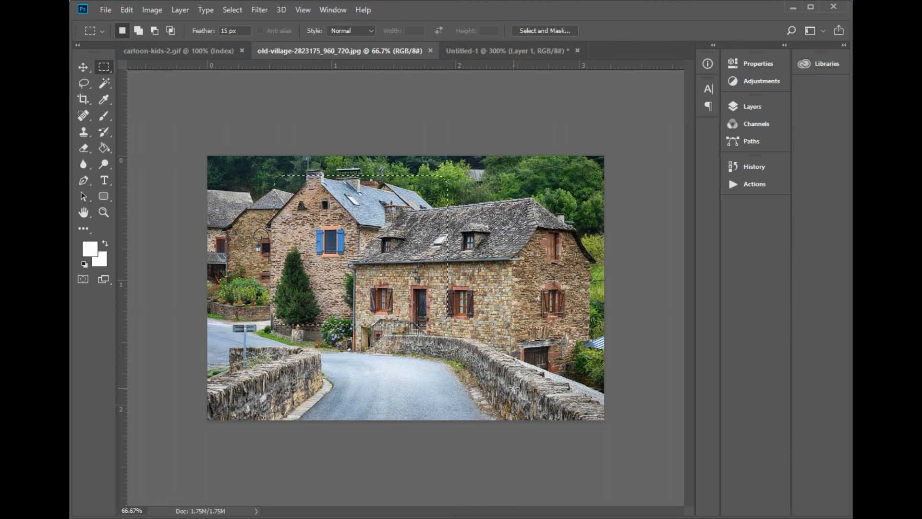
- Copy the feathered house selection into Untitled-1 as a new layer
left_click(517, 47)
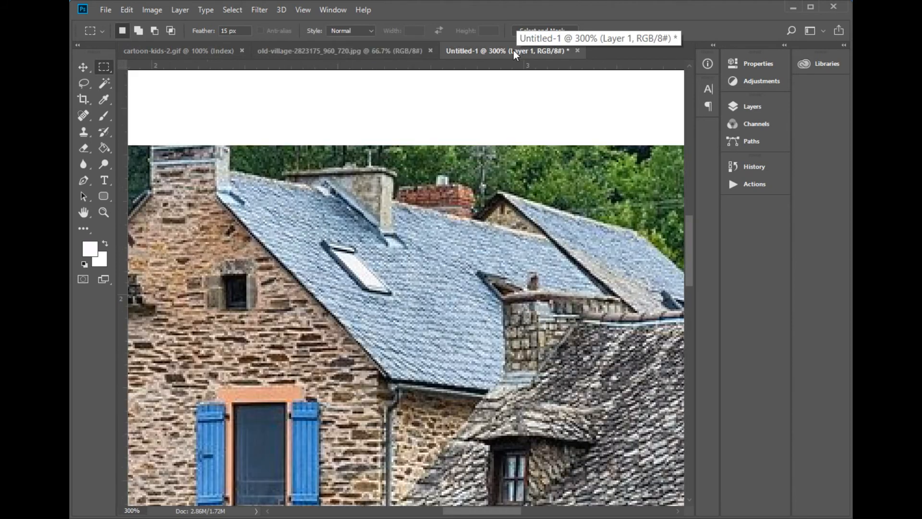
key("ctrl+1")
key("ctrl+minus")
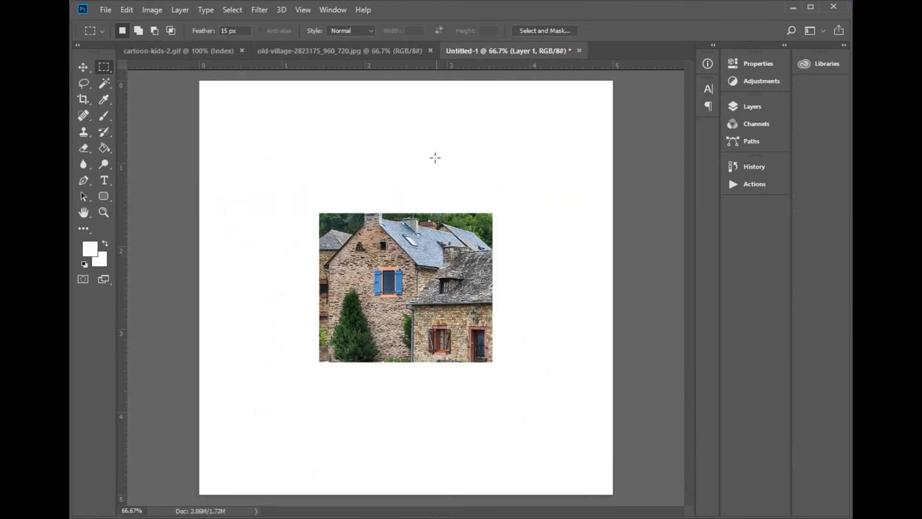
key("ctrl+v")
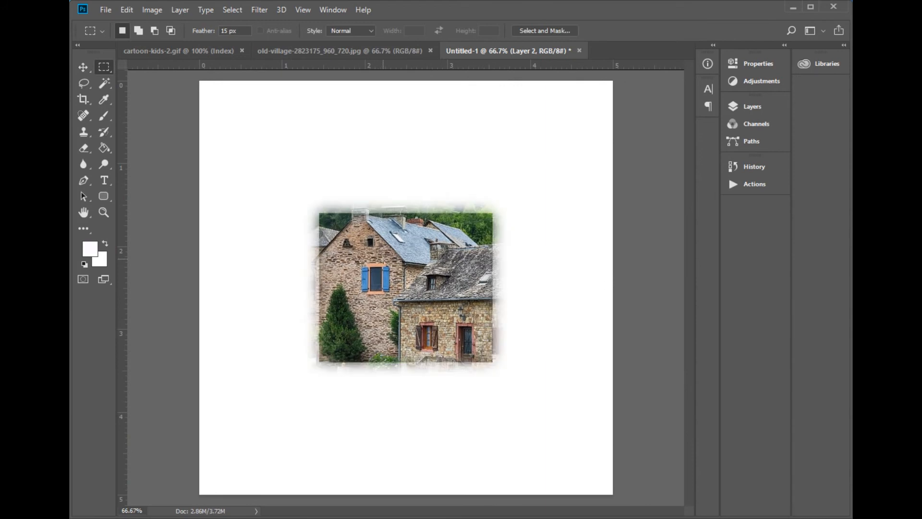
- Arrange the sharp-edged and feathered house pieces side by side in the upper half of the canvas and compare their edges
key("v")
left_click_drag(383, 259, 441, 368)
left_click_drag(404, 296, 328, 223)
left_click_drag(464, 369, 504, 188)
left_click_drag(350, 196, 329, 196)
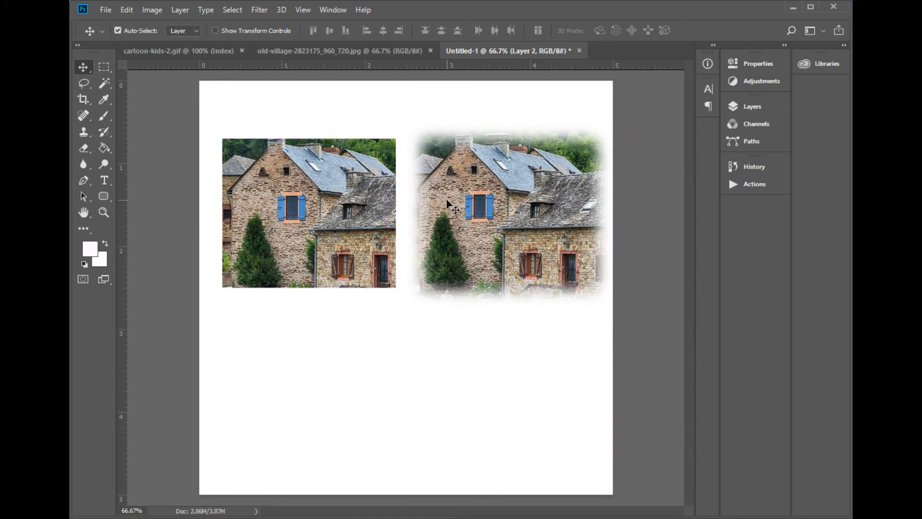
key("ctrl+plus")
key("ctrl+plus")
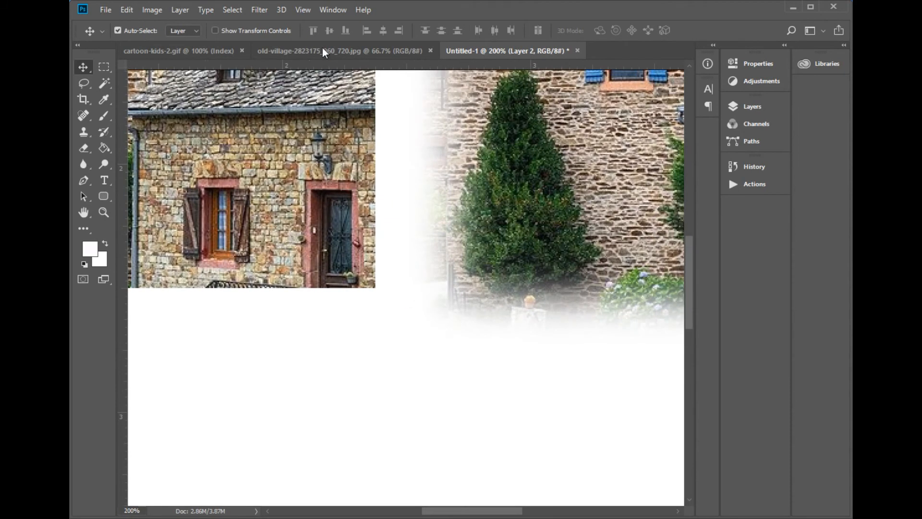
- In the old-village photo, clear the selection and draw freely proportioned rectangular selections over the houses using the Normal style
left_click(322, 50)
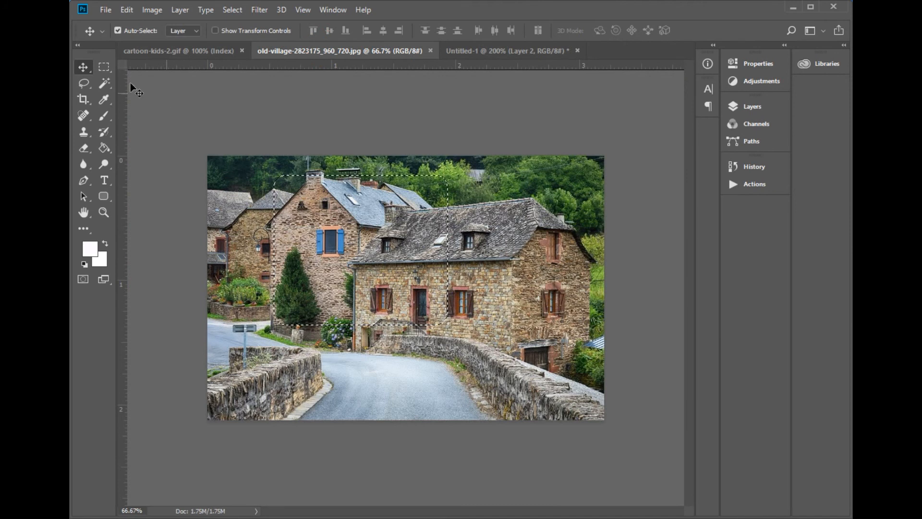
left_click(104, 68)
left_click(283, 94)
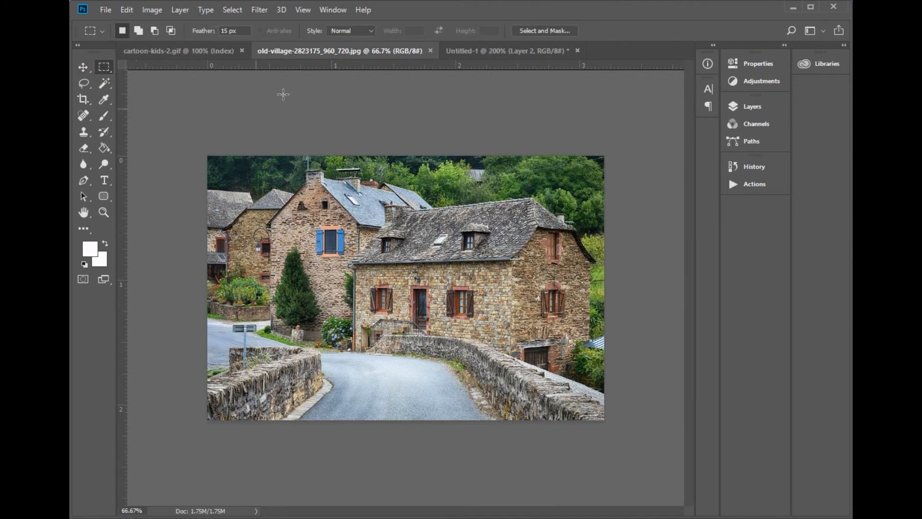
left_click(369, 31)
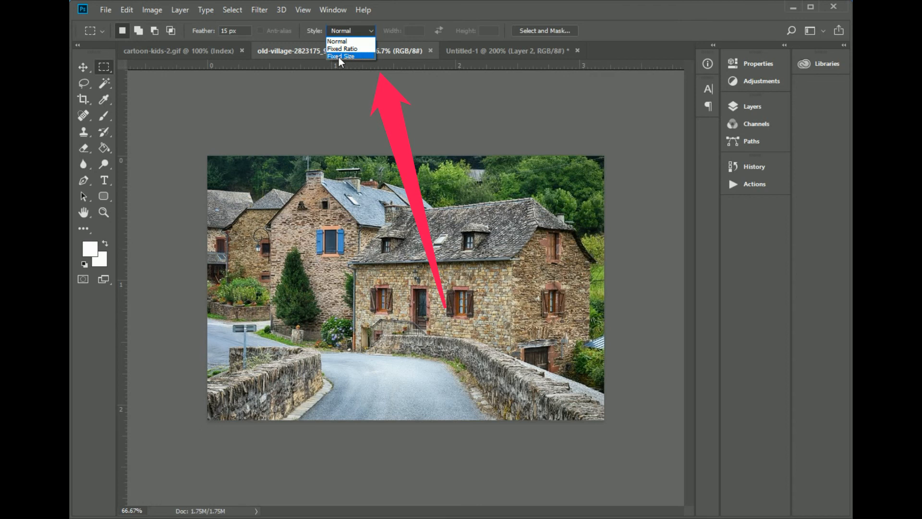
left_click(338, 40)
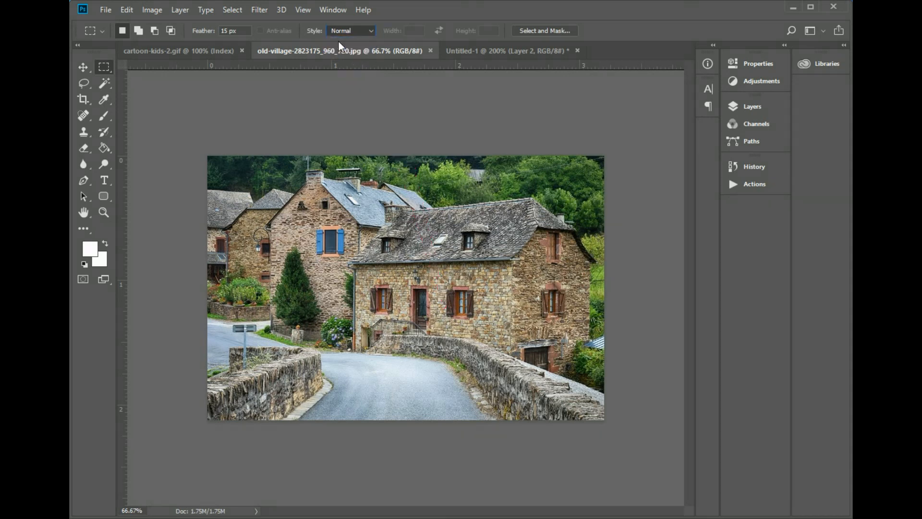
left_click_drag(292, 189, 384, 267)
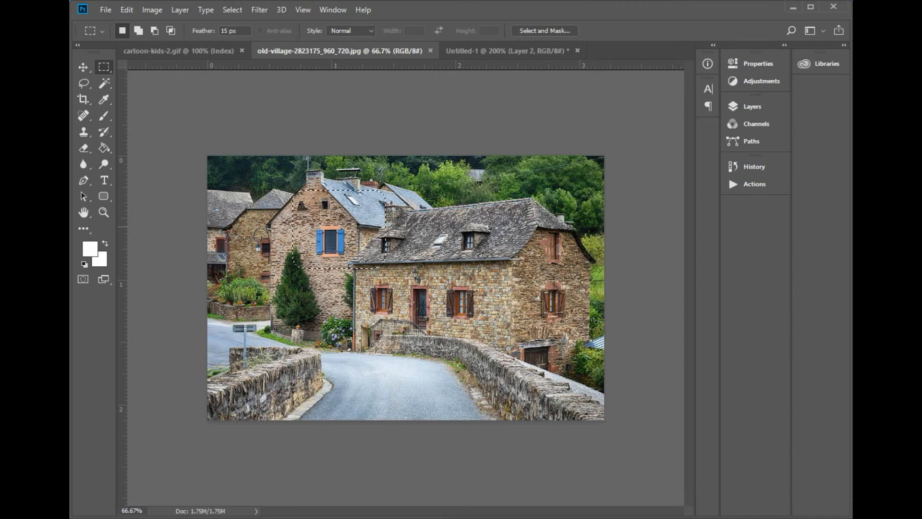
left_click_drag(543, 199, 480, 280)
- Set the marquee feather to 0 px and try a rectangular selection over the conifer's top, clearing it again
left_click(242, 30)
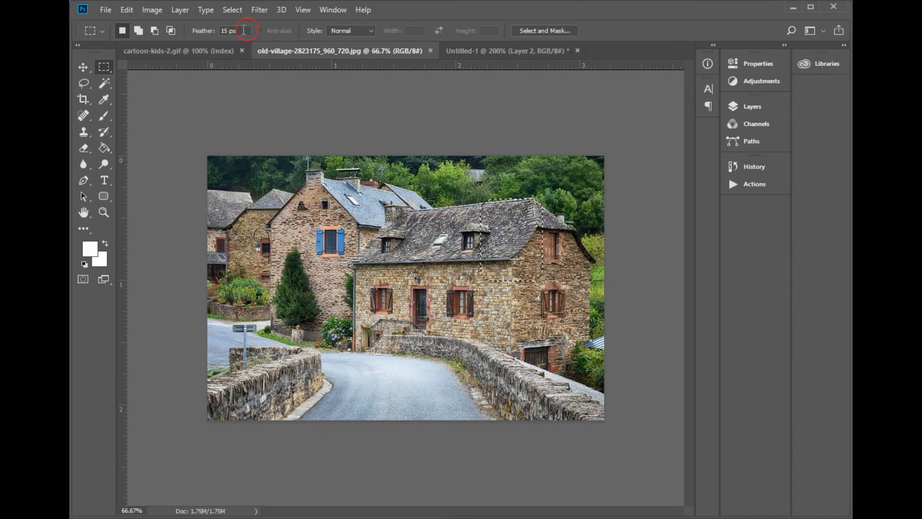
type("0")
left_click_drag(266, 224, 328, 298)
left_click(377, 246)
- Set the marquee style to Fixed Ratio with width 1 and height 1, and draw a square selection across the houses
left_click(371, 30)
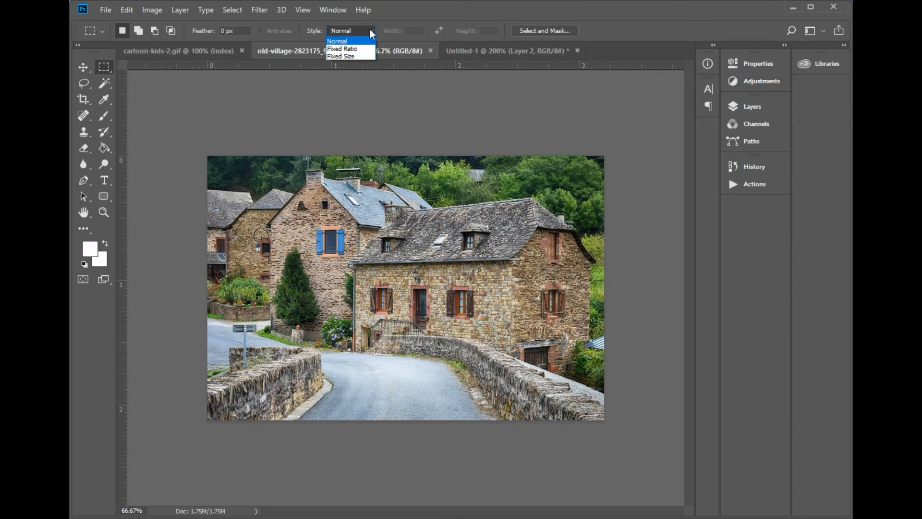
left_click(357, 47)
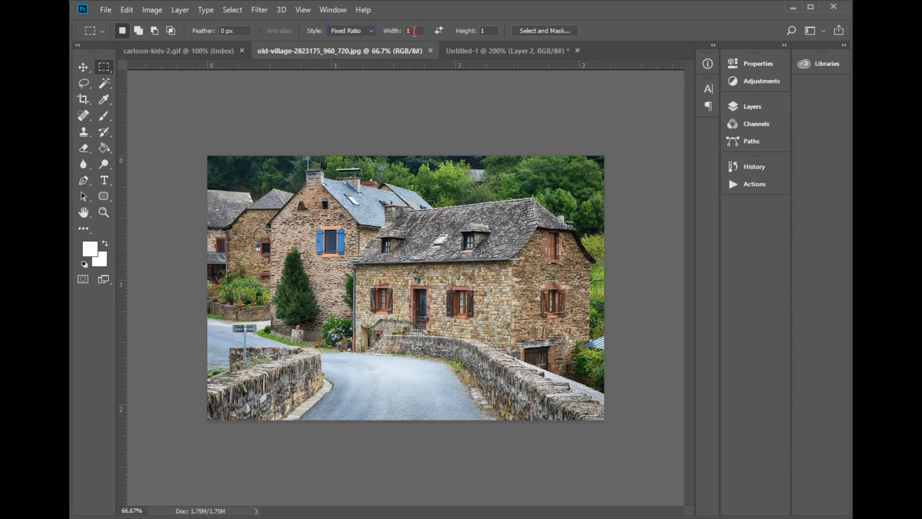
left_click(412, 30)
left_click(488, 31)
left_click_drag(291, 175, 448, 333)
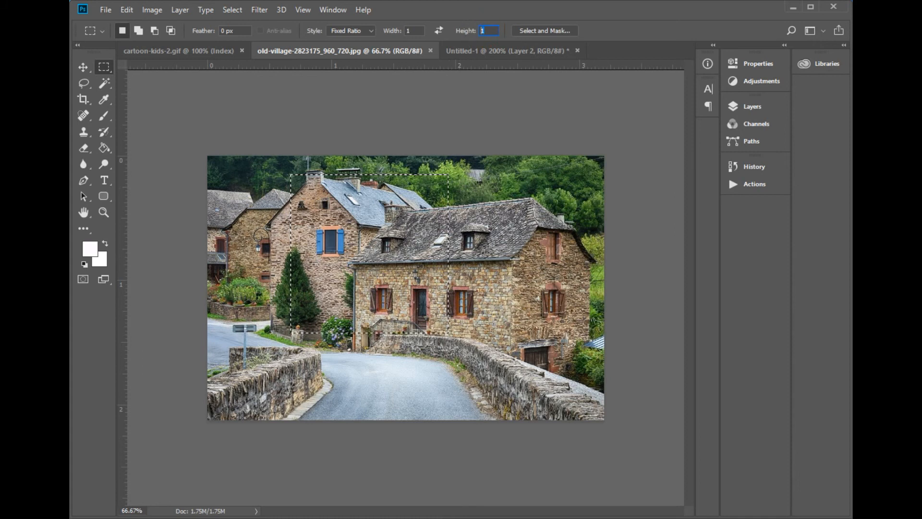
- Change the fixed ratio's height to 2 and draw a 1:2 selection over the conifer and gabled house
type("2")
left_click(292, 165)
left_click_drag(256, 186, 574, 336)
- Set the marquee style to Fixed Size at 400 × 400 px and place the selection over the large house at the photo's right edge
left_click(368, 30)
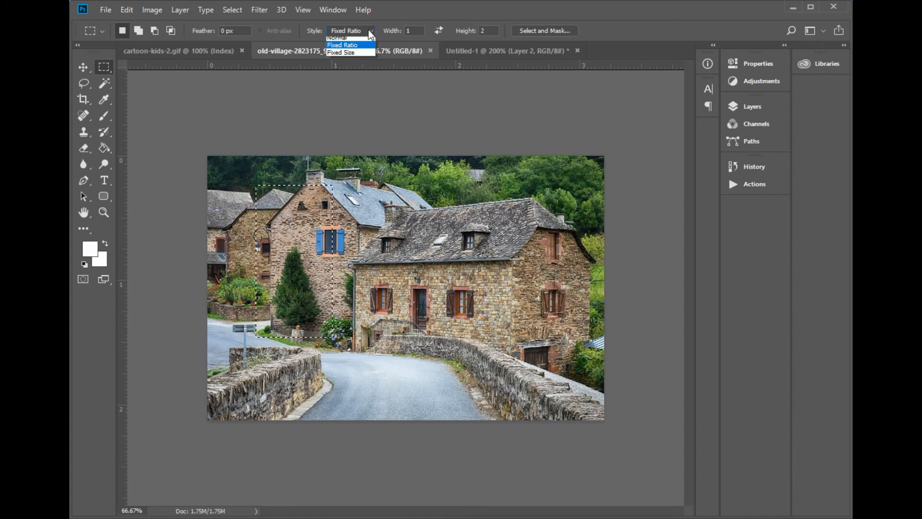
left_click(357, 56)
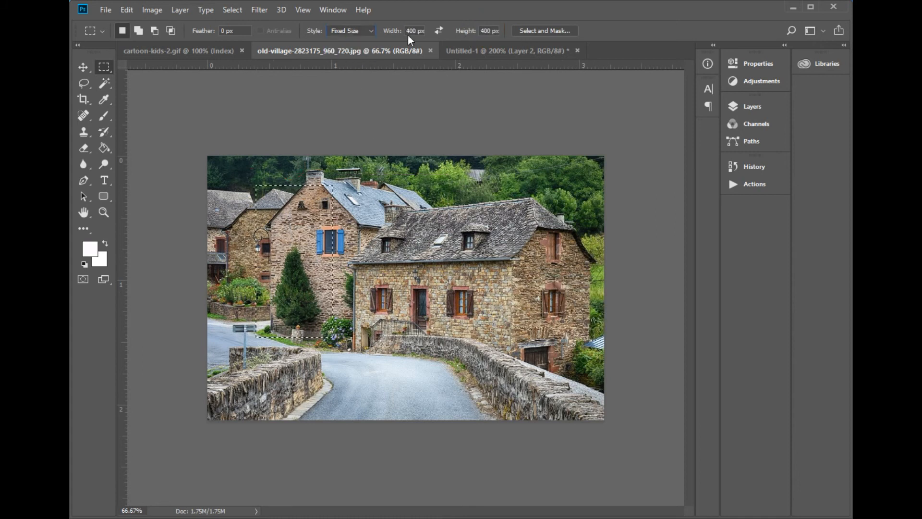
left_click(377, 201)
left_click(255, 202)
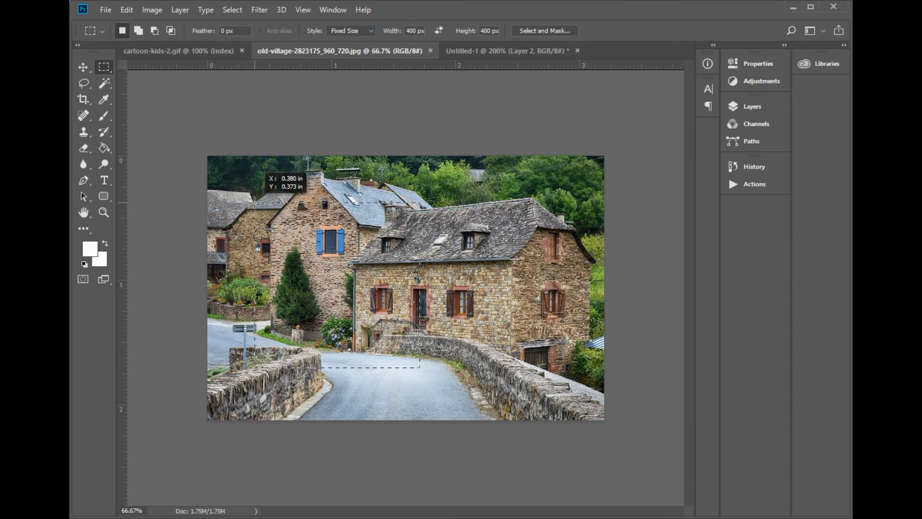
left_click(439, 186)
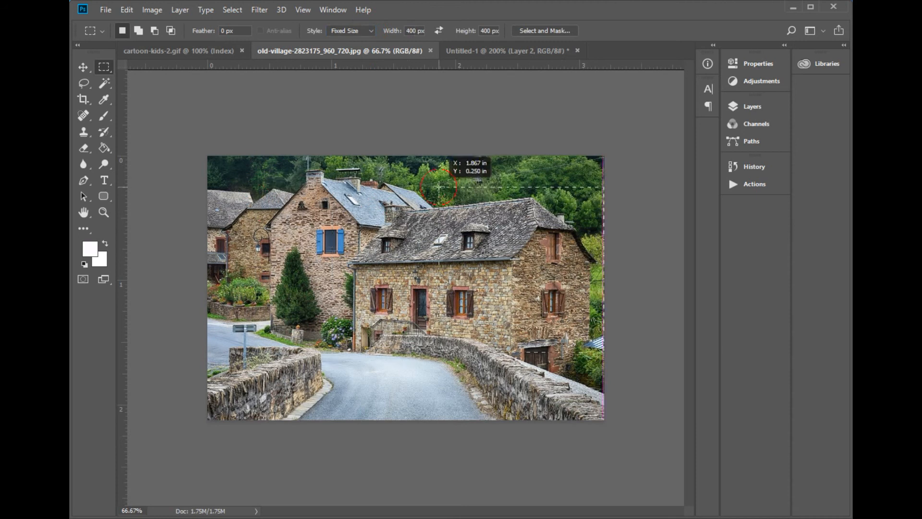
- Switch to the Elliptical Marquee tool and draw an elliptical selection across the gabled house and the large house
left_click(107, 69)
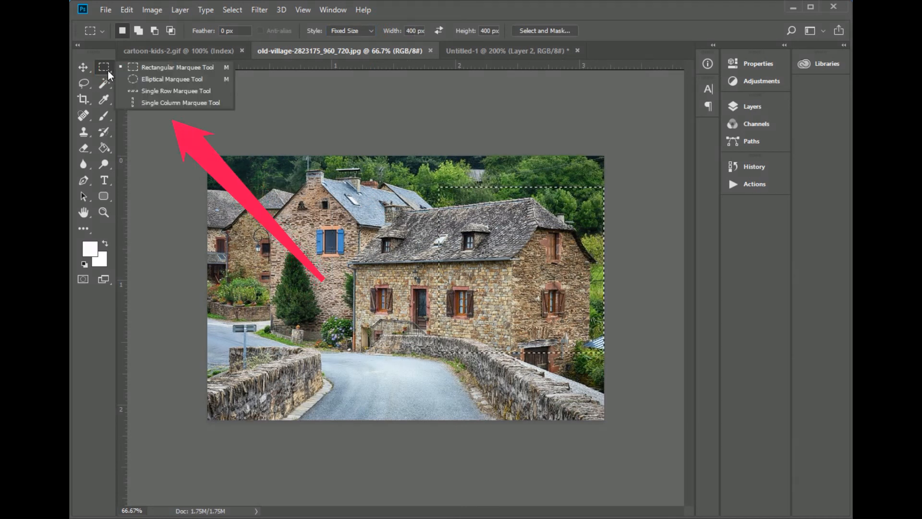
left_click(157, 79)
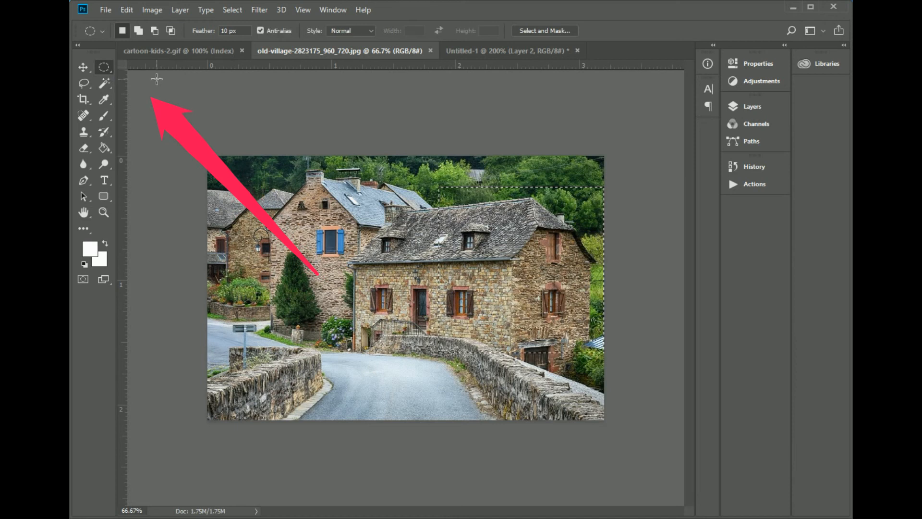
left_click(108, 67)
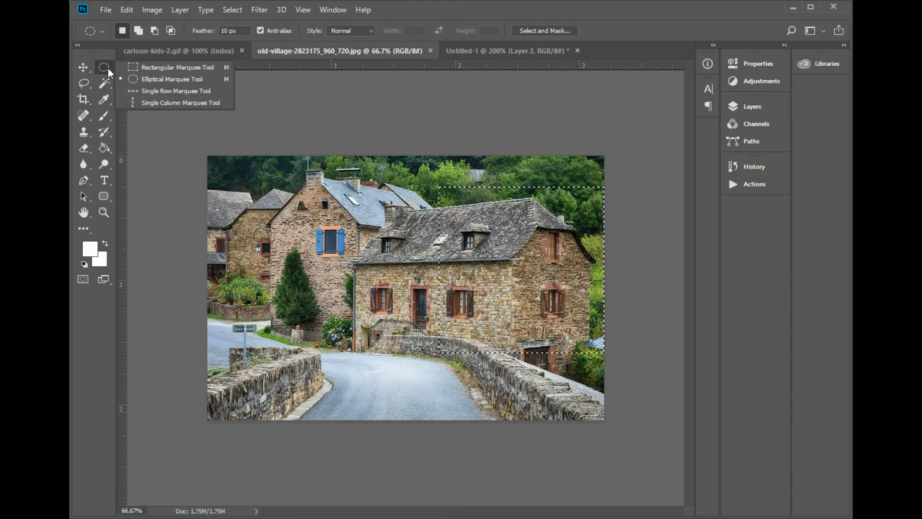
left_click(150, 79)
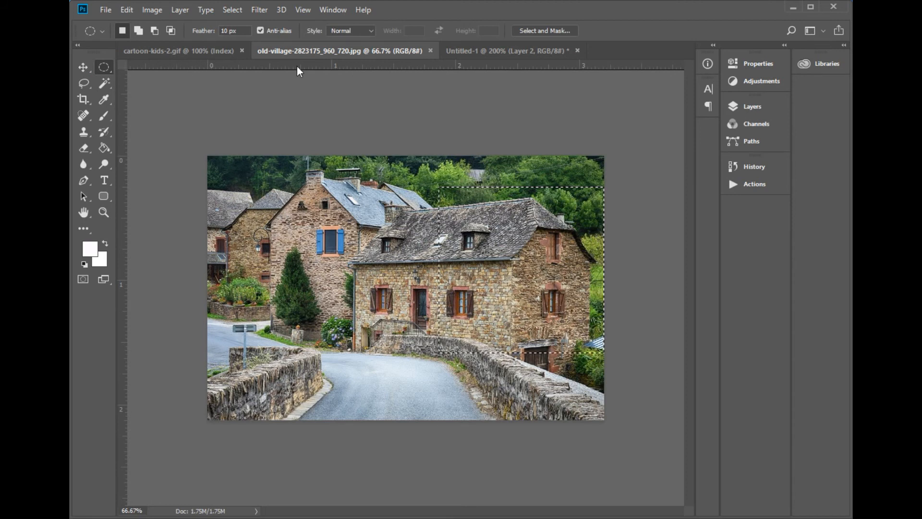
left_click_drag(316, 194, 458, 332)
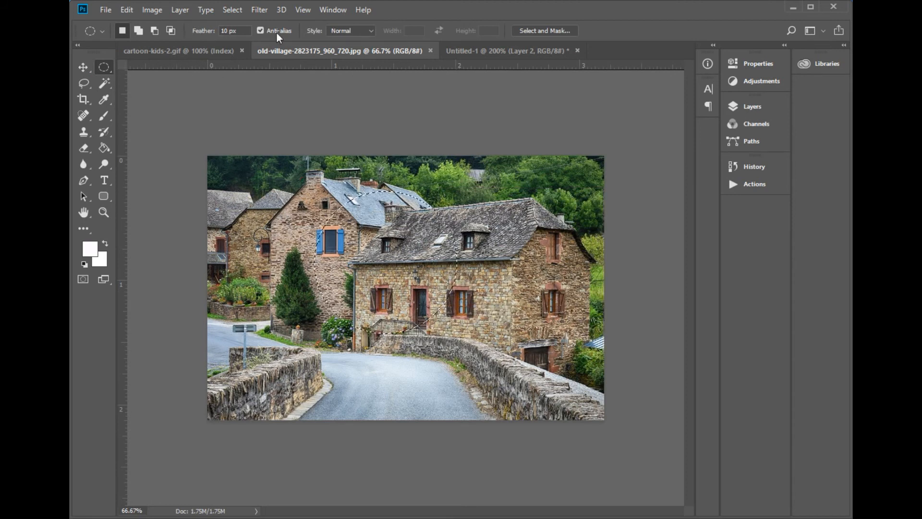
- Set the elliptical marquee's style to Fixed Ratio with width 1 and height 1, and clear the elliptical selection
left_click(369, 30)
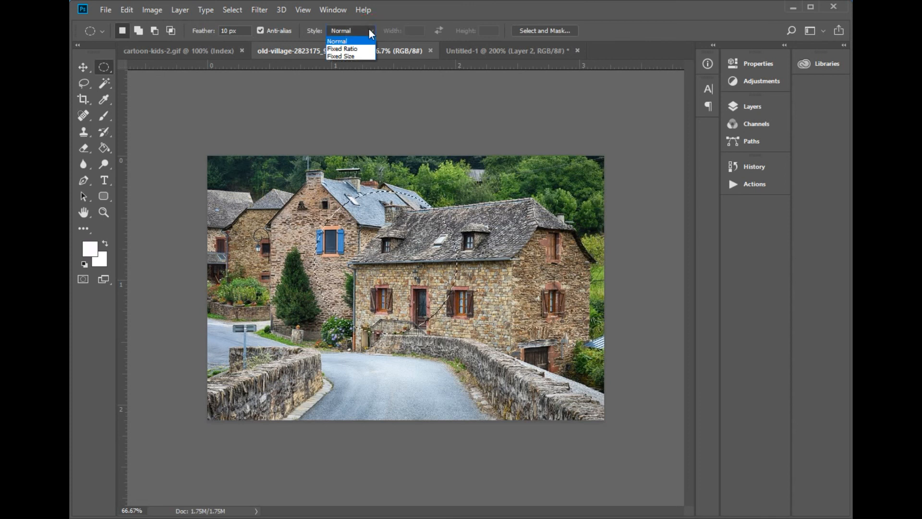
left_click(351, 50)
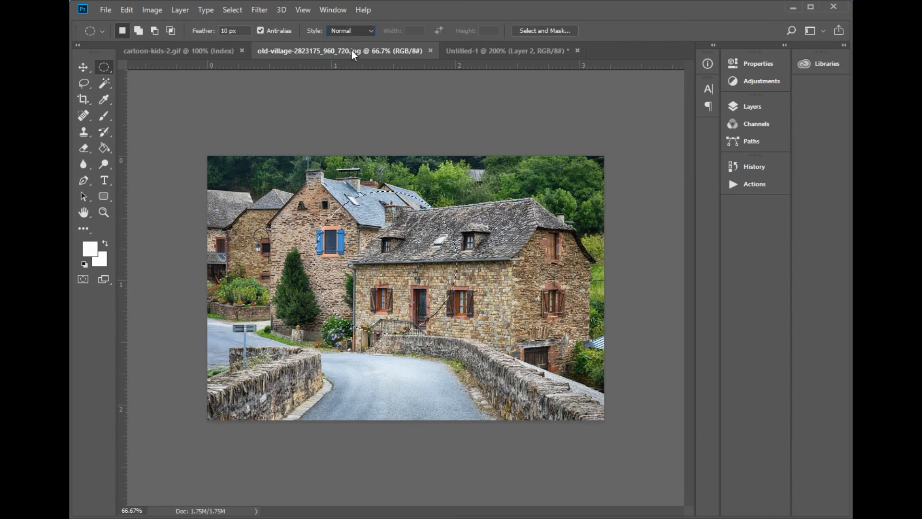
left_click(337, 116)
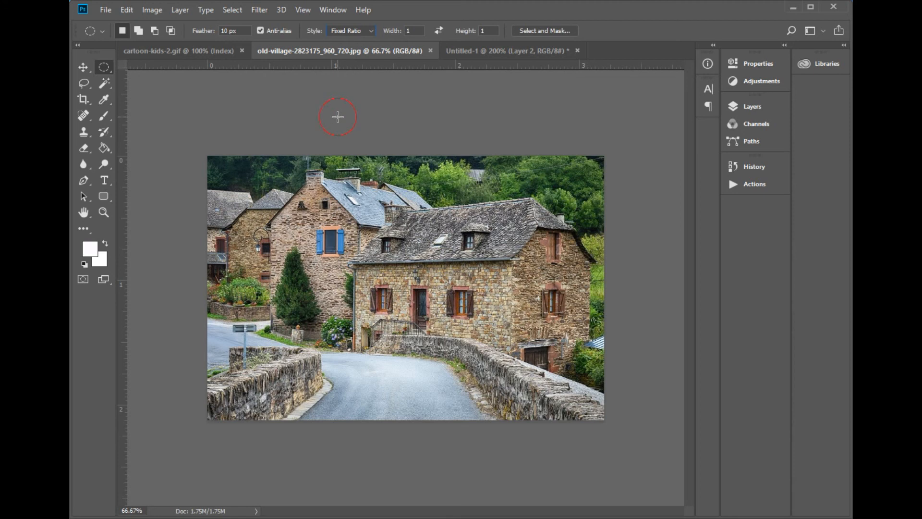
- Set the Rectangular Marquee's feather to 5 px and place a 400 × 400 px selection over the houses in the village photo
left_click(181, 50)
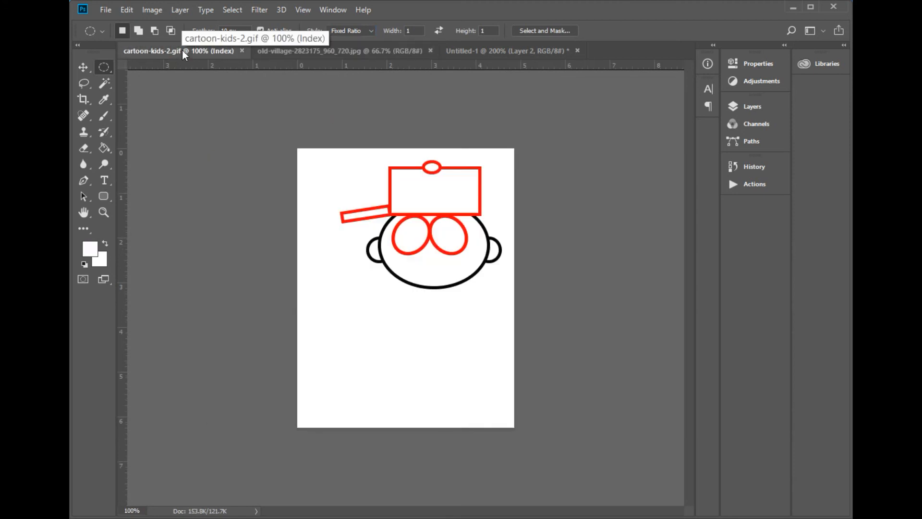
left_click(284, 49)
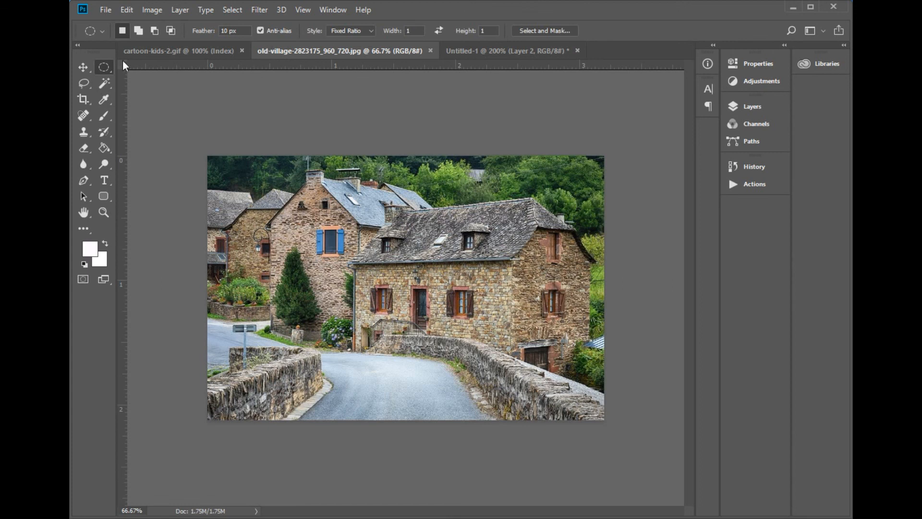
right_click(101, 65)
left_click(142, 68)
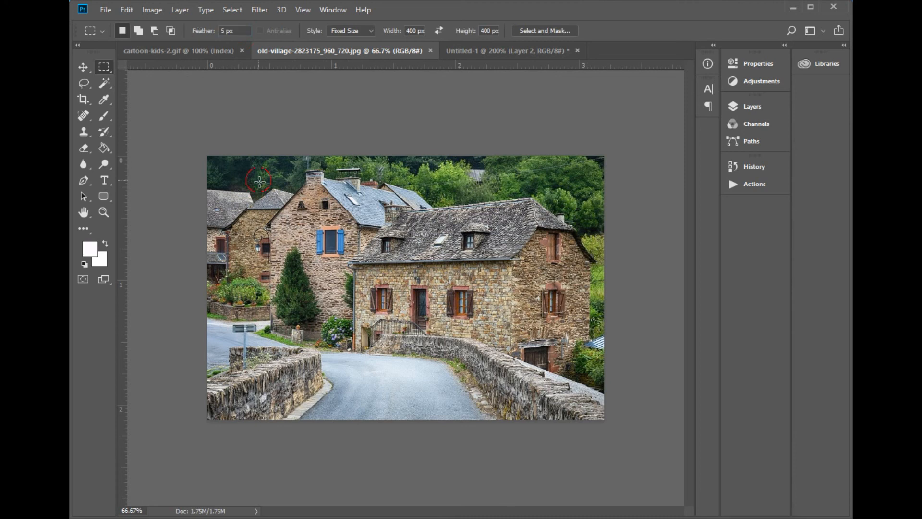
left_click_drag(259, 183, 320, 195)
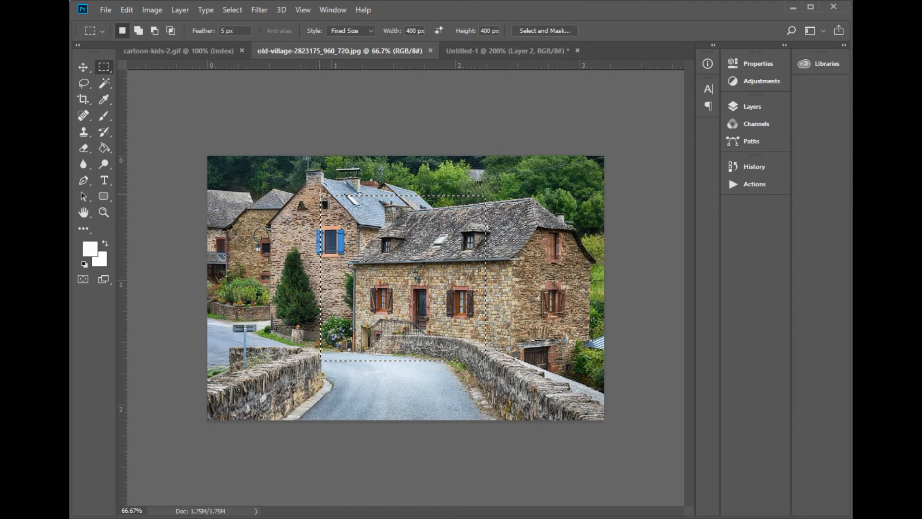
- Create a new document 800 px wide and 600 px high at 72 pixels/inch
key("ctrl+n")
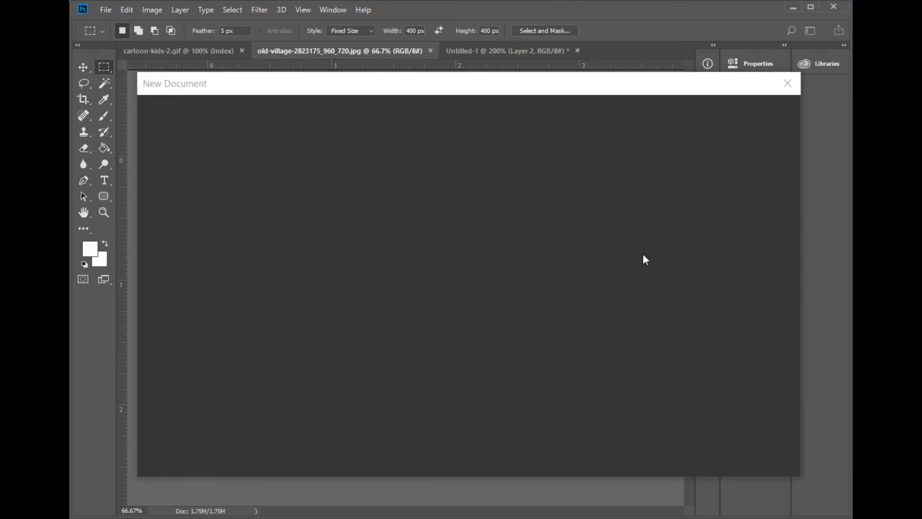
left_click_drag(654, 200, 617, 201)
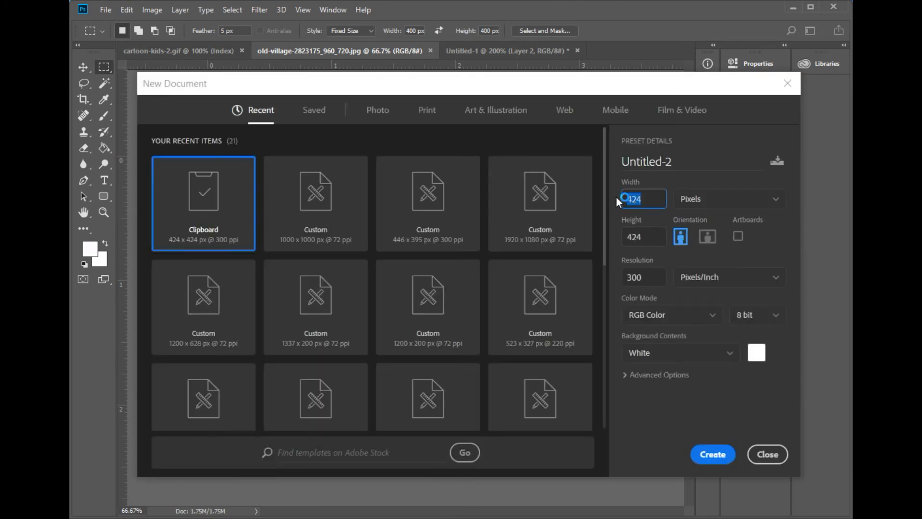
type("800")
left_click_drag(640, 237, 613, 238)
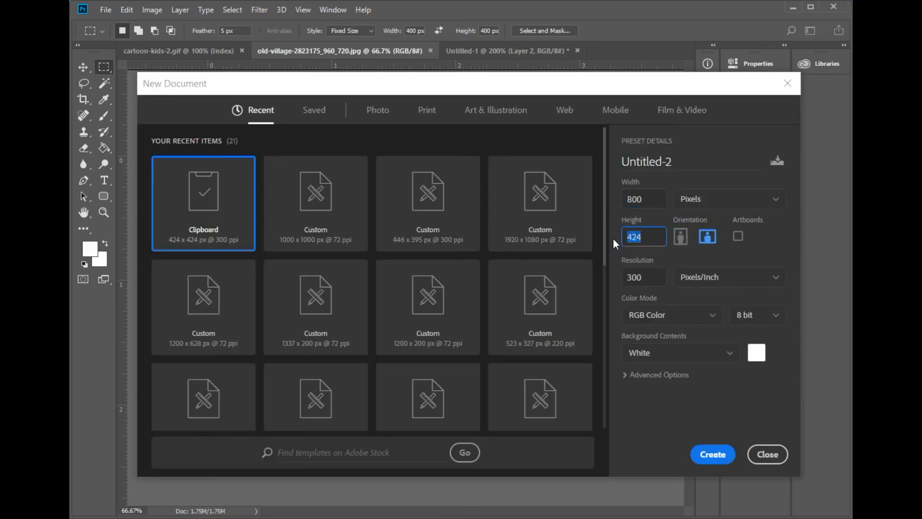
type("600")
left_click_drag(612, 272, 610, 272)
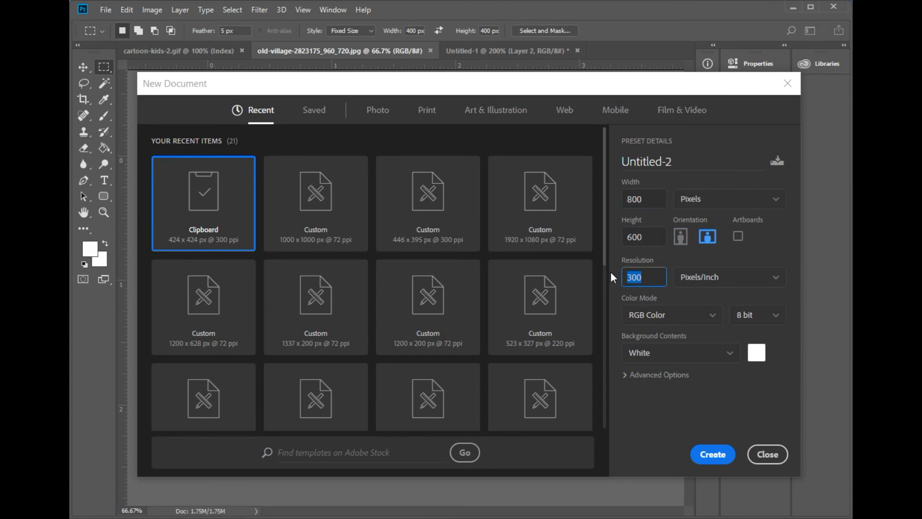
type("72")
left_click(711, 455)
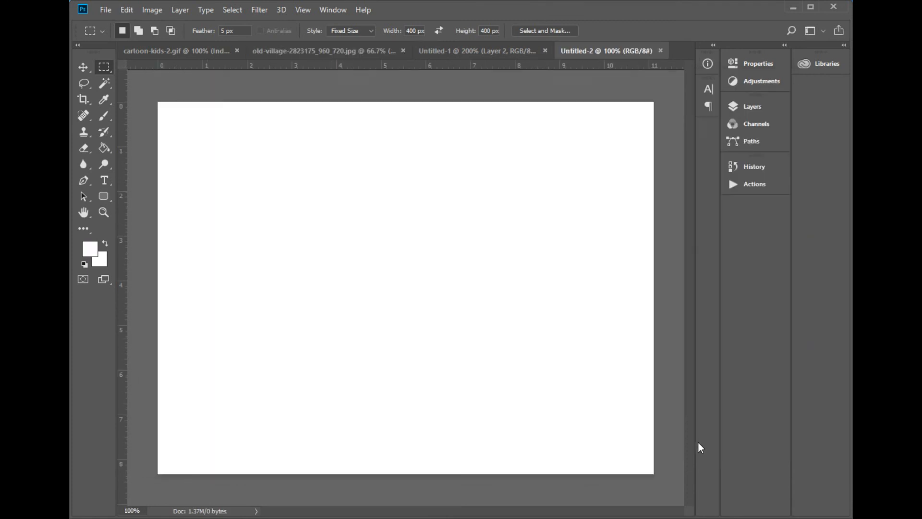
- Paste the feathered house selection into the new document and move it toward the canvas's lower left
key("ctrl+v")
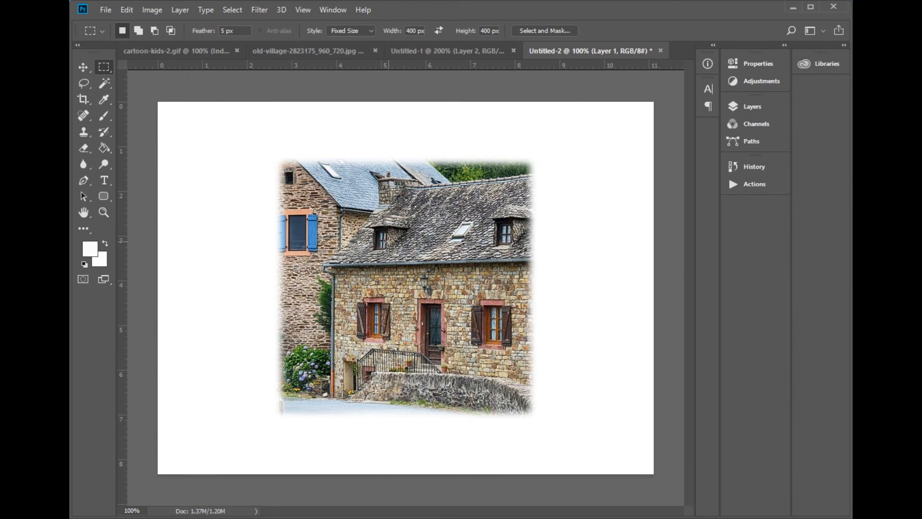
key("v")
left_click_drag(402, 291, 322, 326)
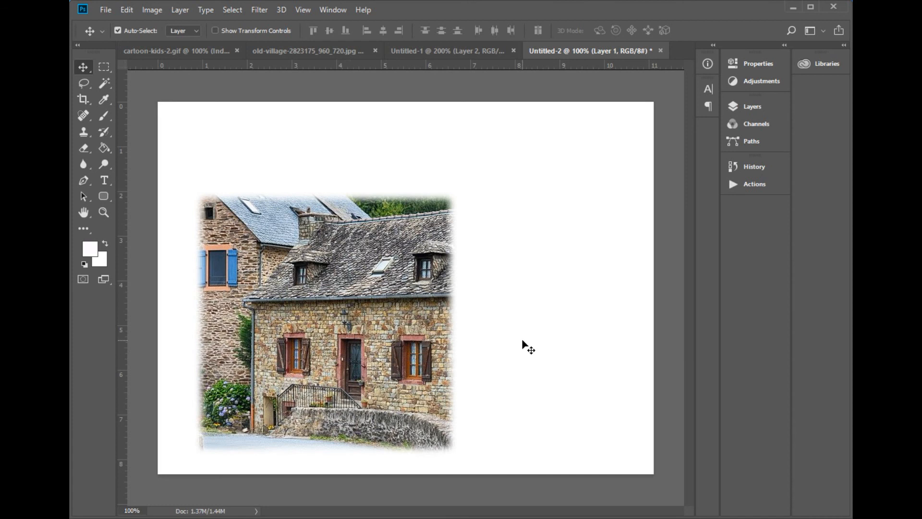
- Return to the village photo and set the Rectangular Marquee's feather to 0 px
left_click(197, 49)
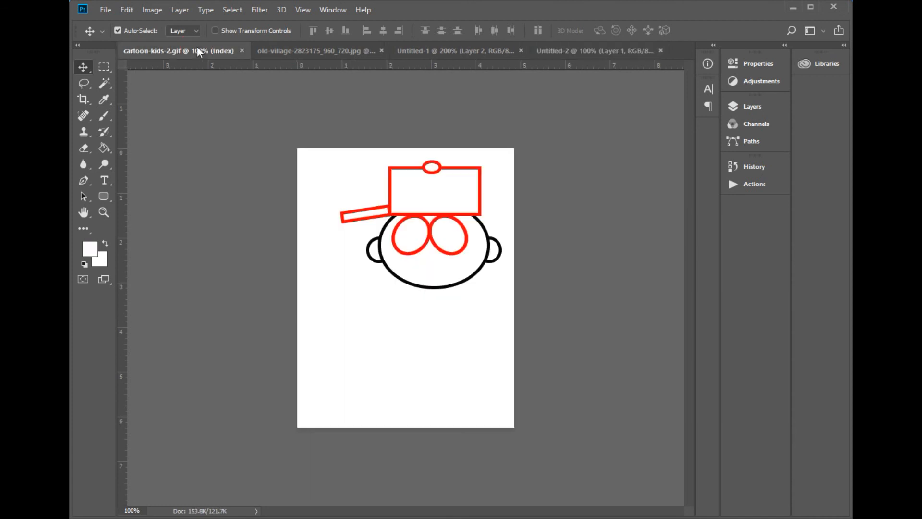
left_click(287, 47)
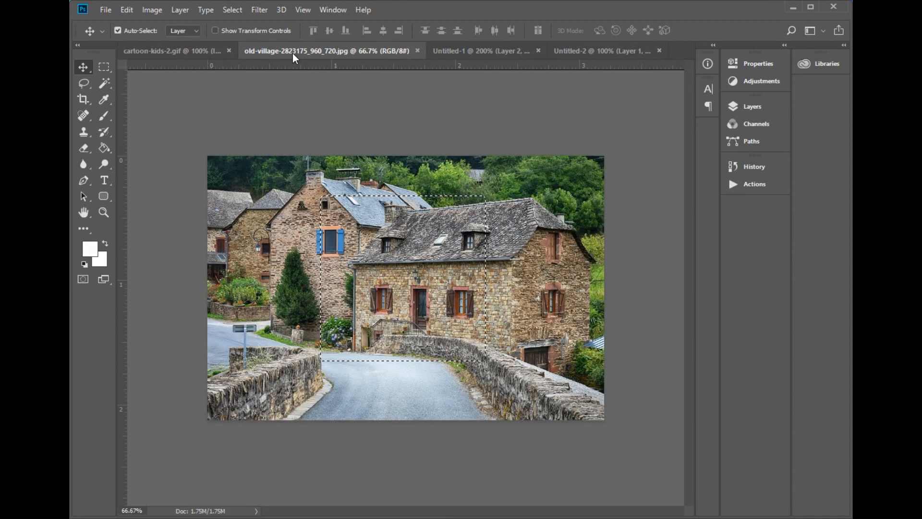
left_click(104, 67)
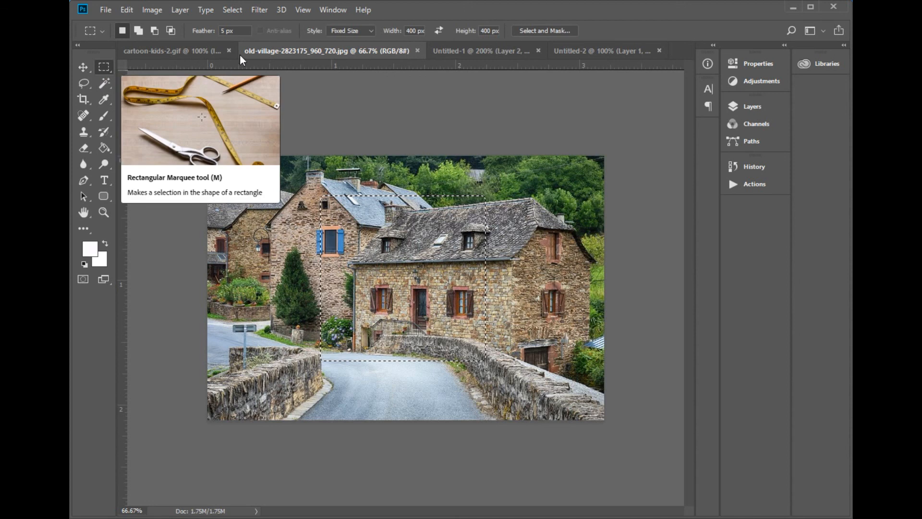
type("0")
key("Return")
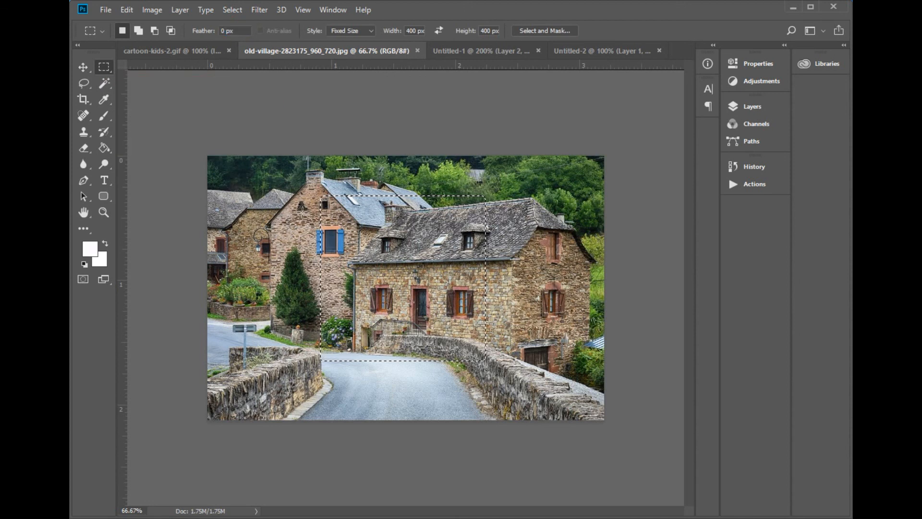
- Place a 400 × 400 px selection over the houses and paste its content into the Untitled-2 document
left_click(303, 212)
left_click_drag(340, 246, 346, 233)
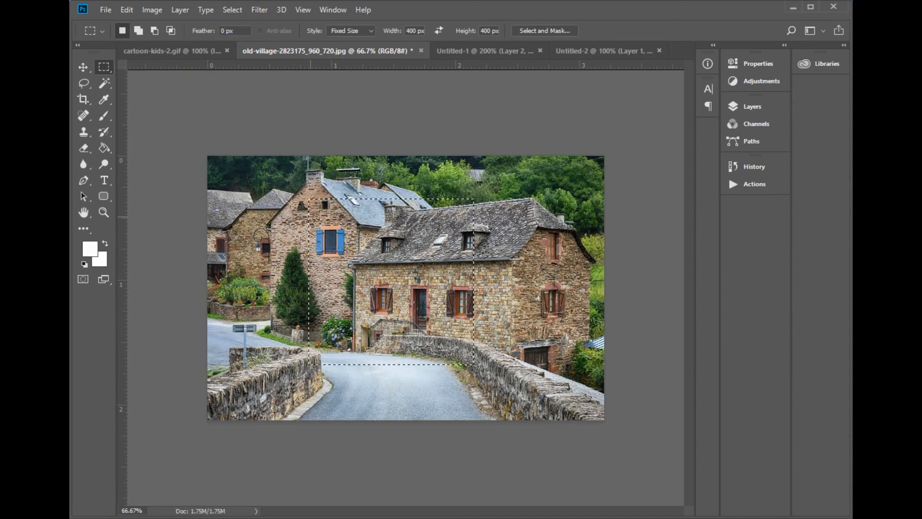
left_click(593, 50)
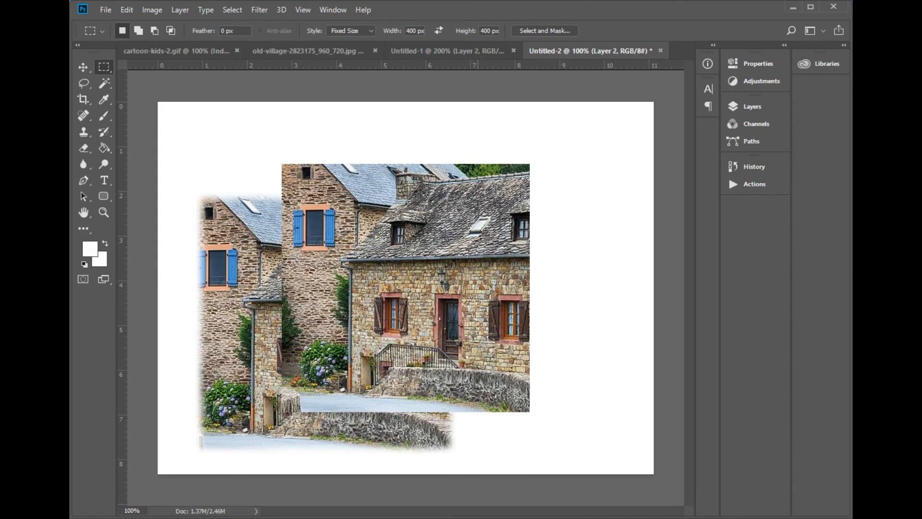
left_click_drag(470, 219, 533, 242)
left_click(77, 66)
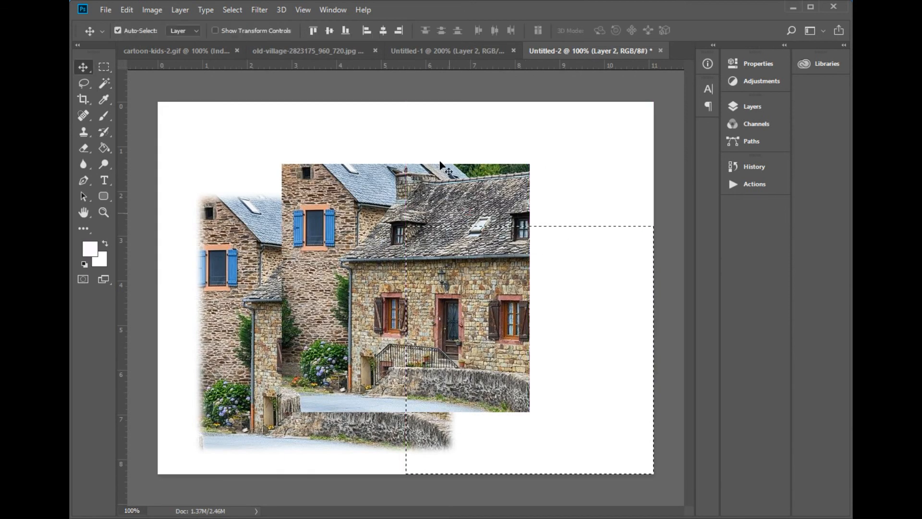
left_click(101, 70)
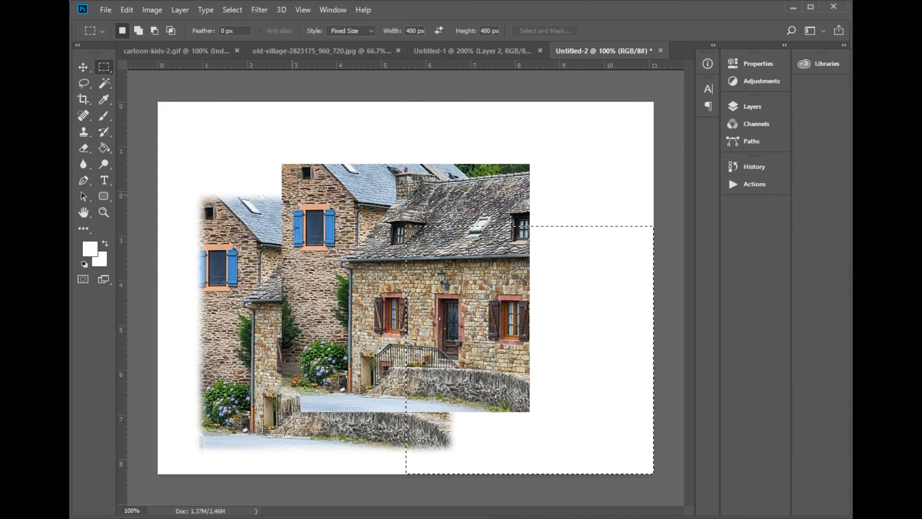
left_click(275, 138)
key("v")
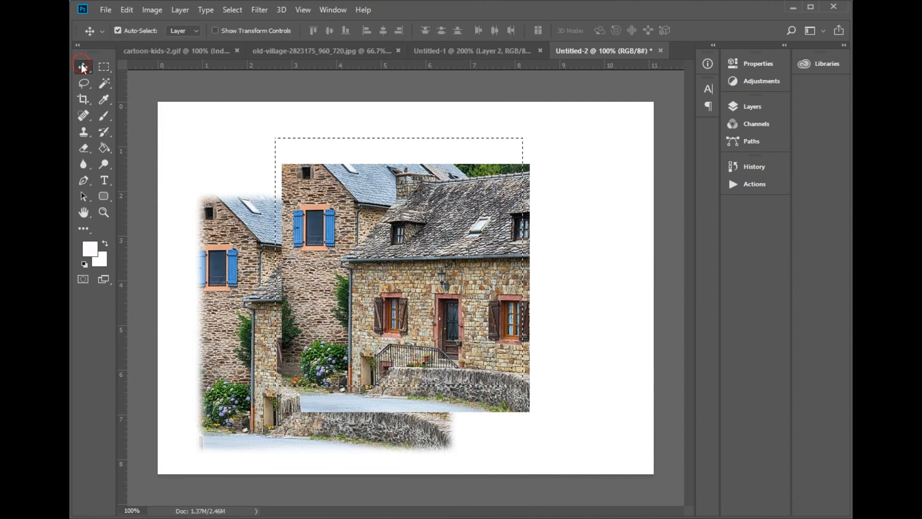
left_click(105, 67)
left_click(240, 138)
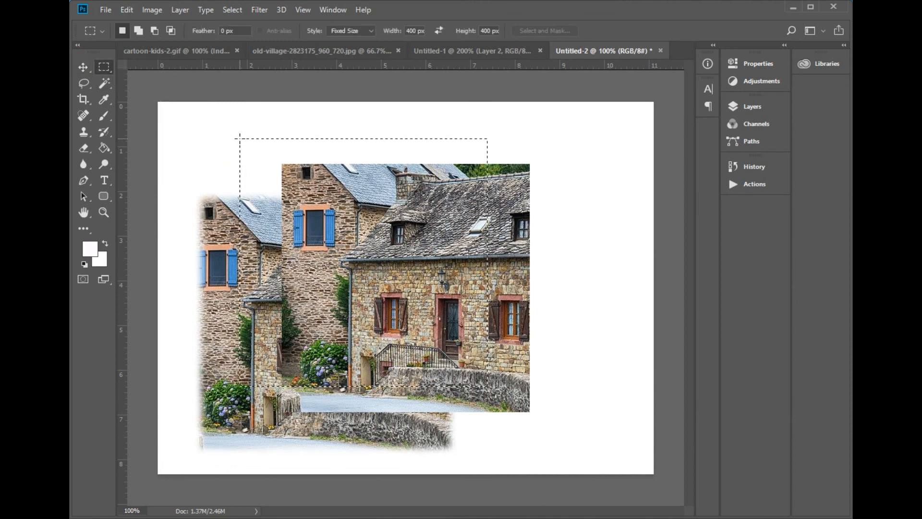
- Set the marquee style to Normal and clear the stray selection in Untitled-2
left_click(371, 31)
left_click(342, 39)
left_click(212, 136)
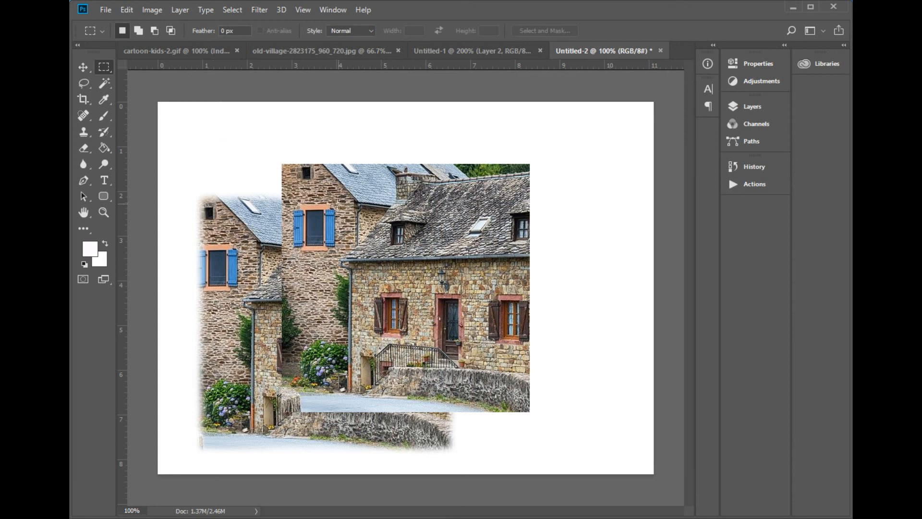
- Move the hard-edged piece to the right by about 2.26 in and the feathered piece slightly to the left
key("v")
left_click_drag(350, 216, 452, 244)
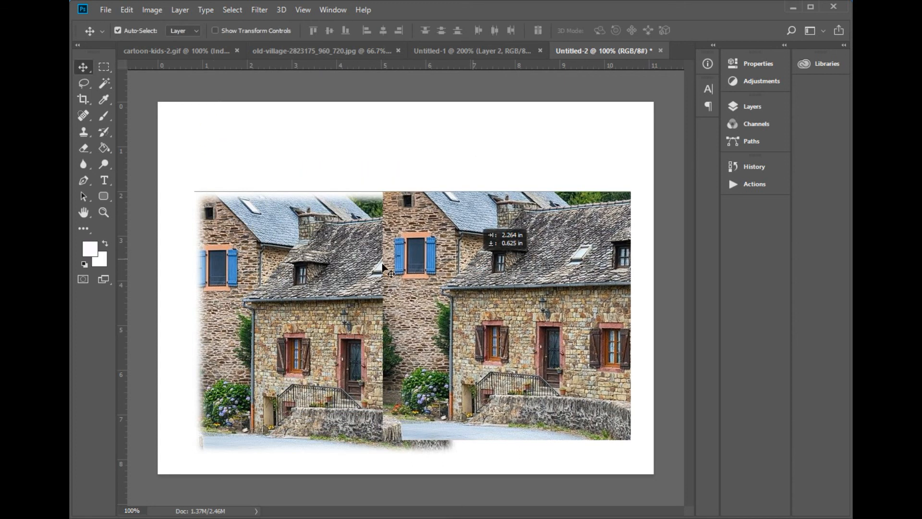
left_click_drag(304, 277, 275, 269)
- Scale the feathered house piece down proportionally with Free Transform, keeping its upper-left corner in place
key("ctrl+t")
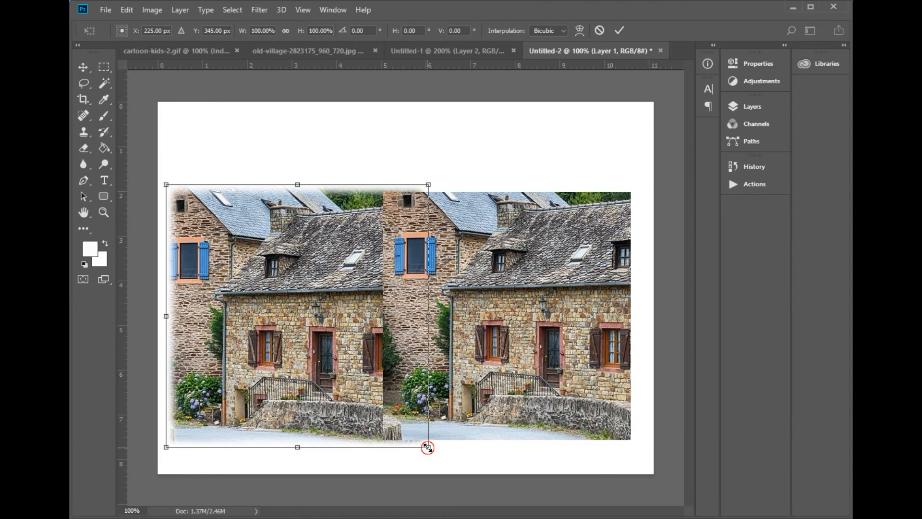
left_click_drag(427, 447, 329, 391)
key("Return")
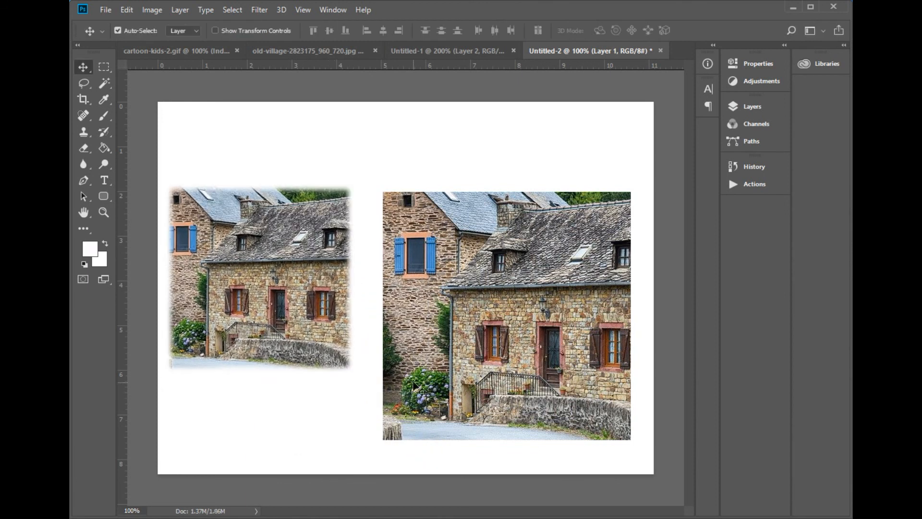
- Scale the hard-edged piece down to match the feathered one and place the two pieces close side by side
key("ctrl+t")
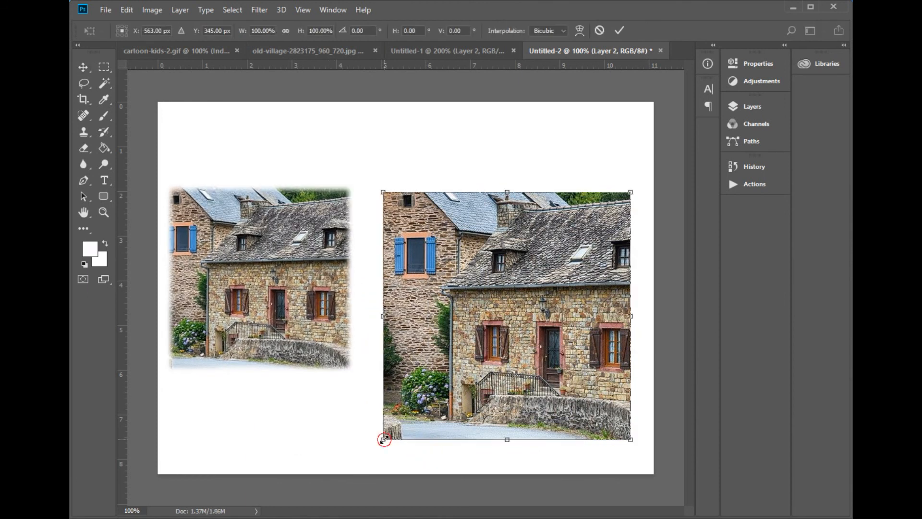
left_click_drag(384, 439, 446, 368)
left_click_drag(516, 345, 459, 343)
key("Return")
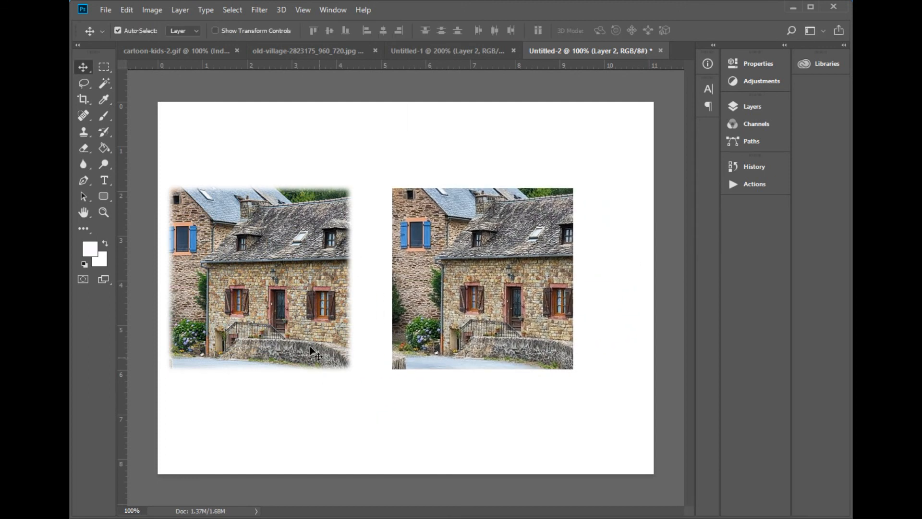
left_click_drag(310, 347, 336, 340)
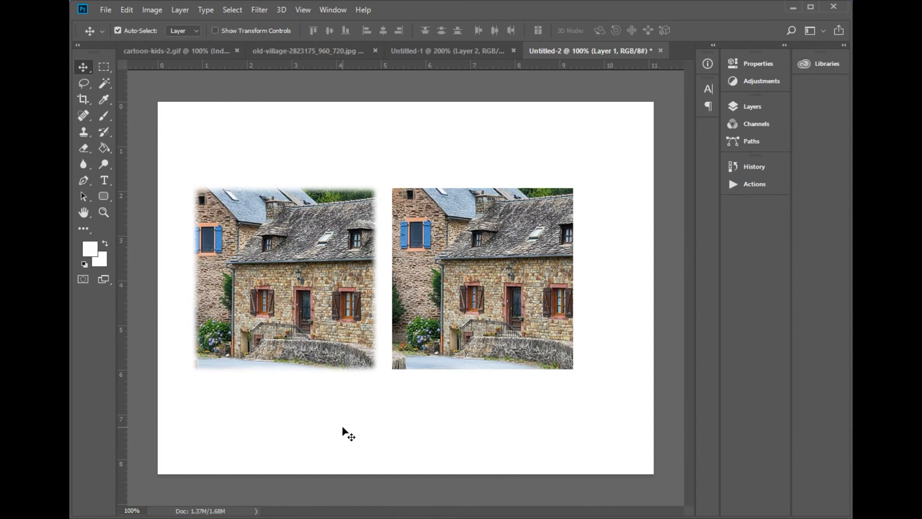
- Examine the facing edges of the feathered and hard-edged pieces at 300% magnification
key("ctrl+plus")
key("ctrl+plus")
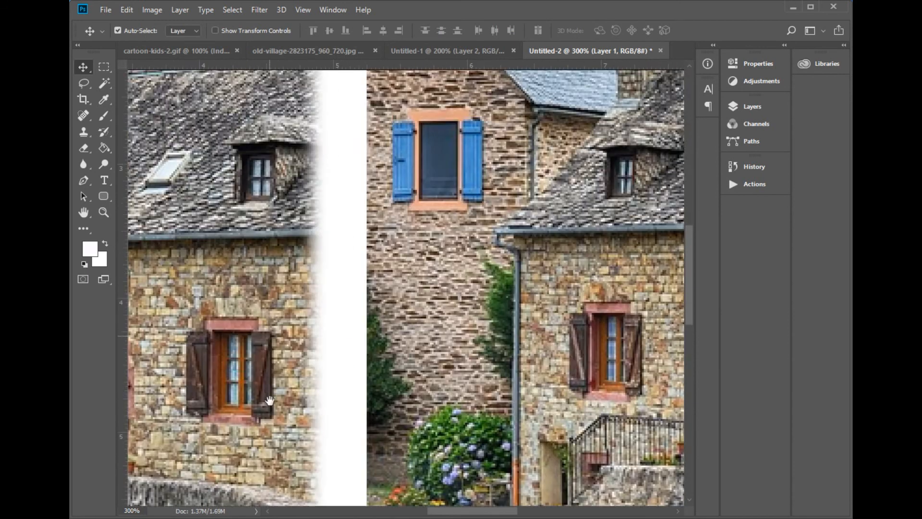
left_click_drag(269, 400, 391, 380)
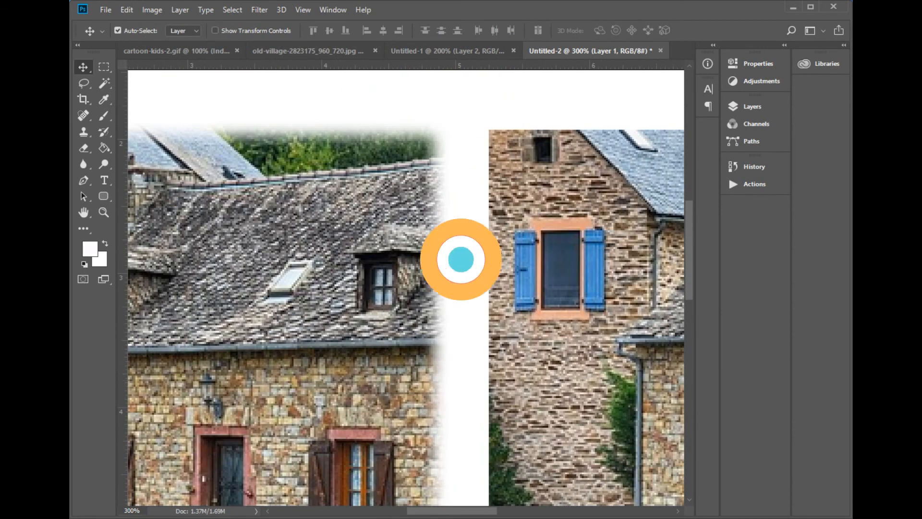